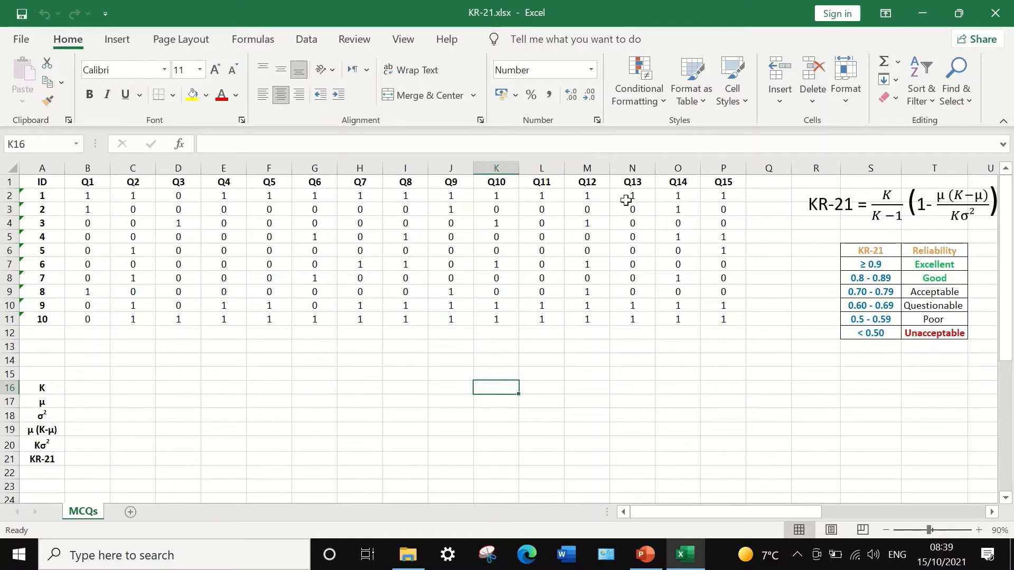
- Add the column header "Totalscore" in cell Q1, beside the Q15 answers
click(772, 184)
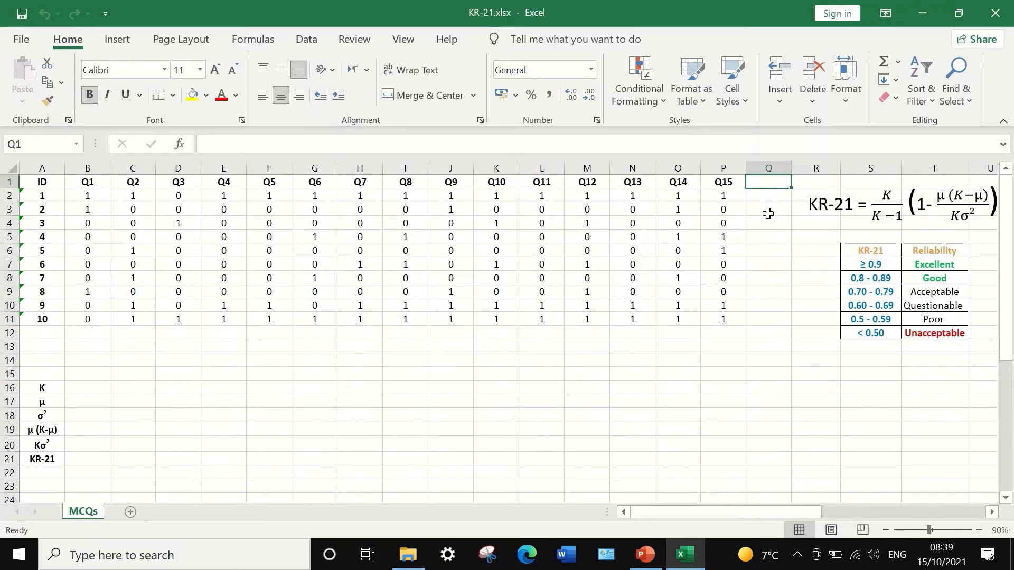
text(Tota)
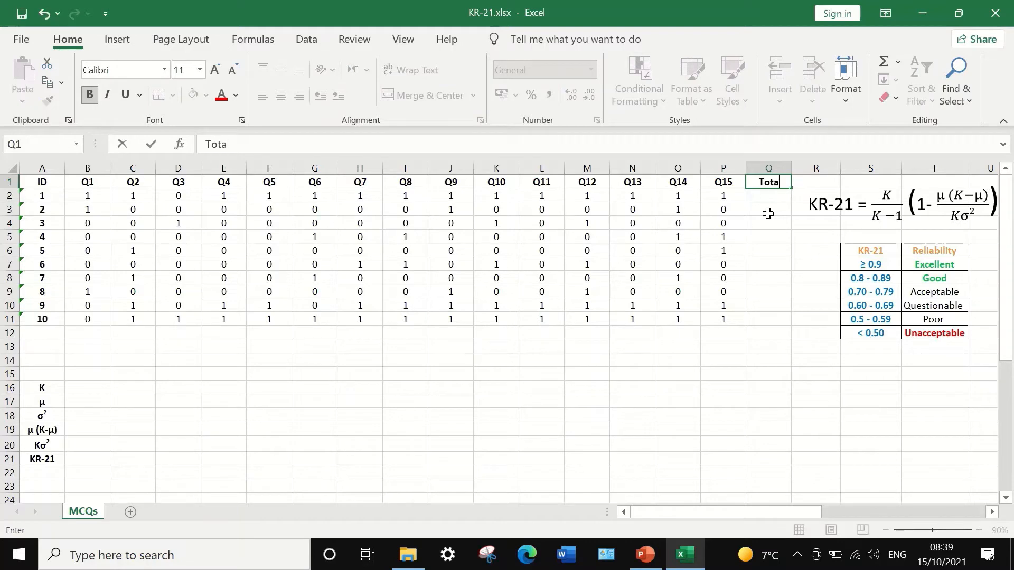
text(lscore)
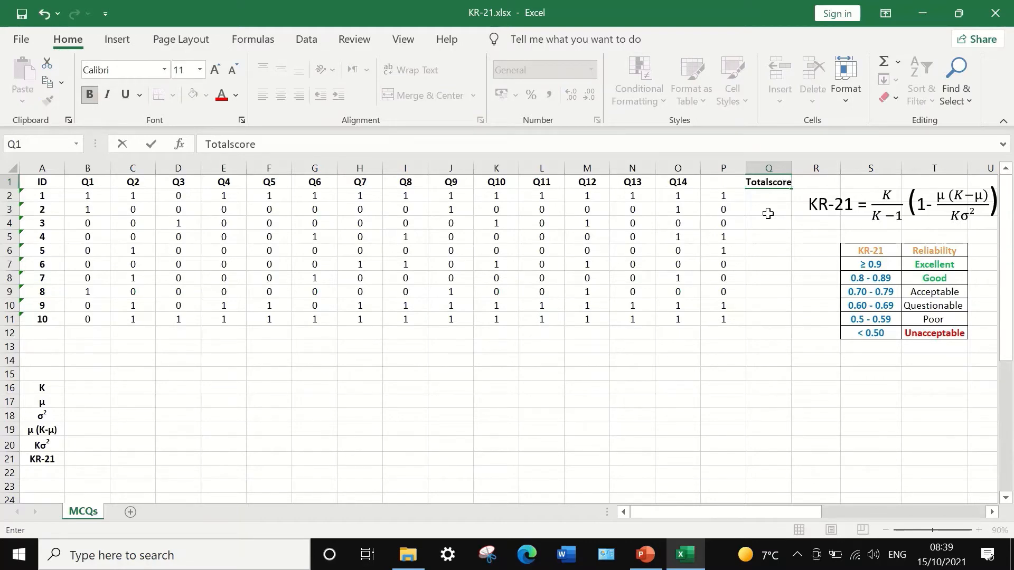
key(Return)
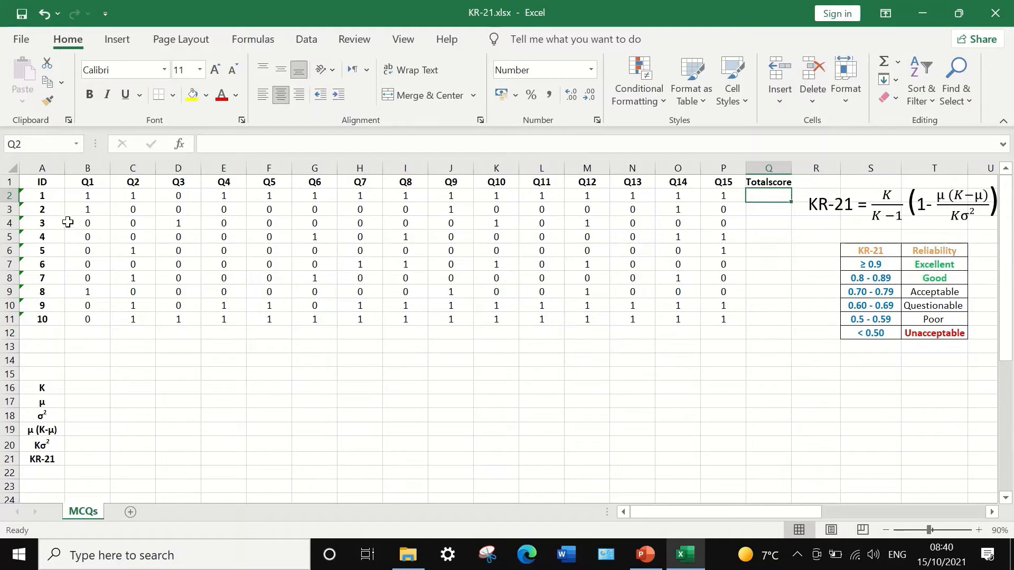
- Sum B2:P2 in cell Q2 and fill the formula down to Q11 for all ten respondents
click(899, 64)
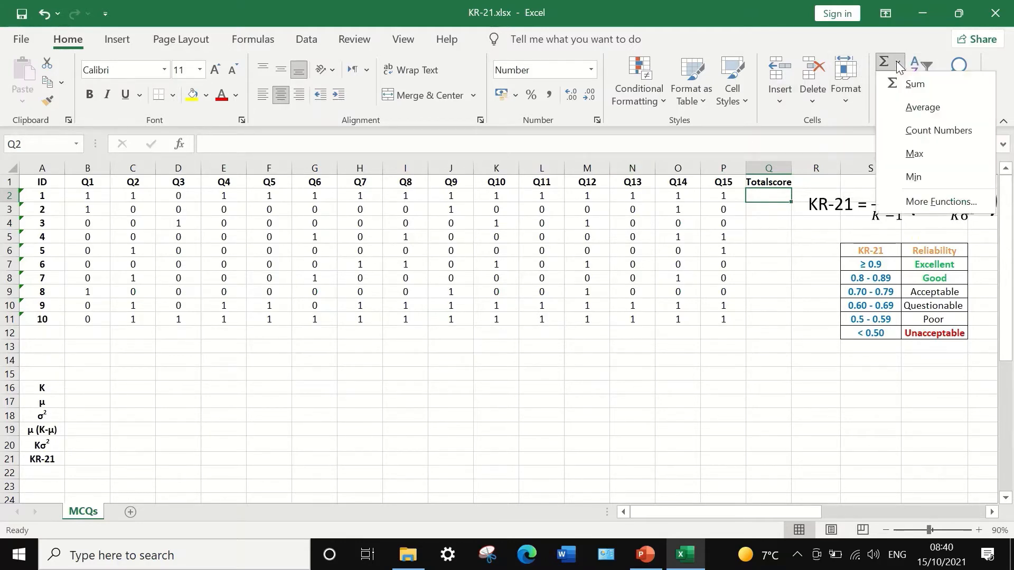
click(911, 87)
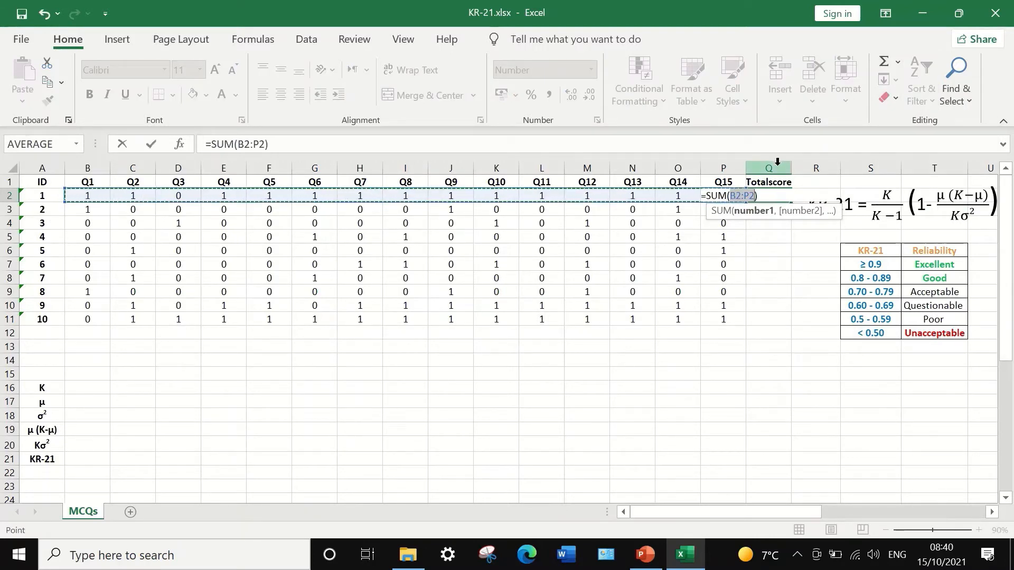
key(Return)
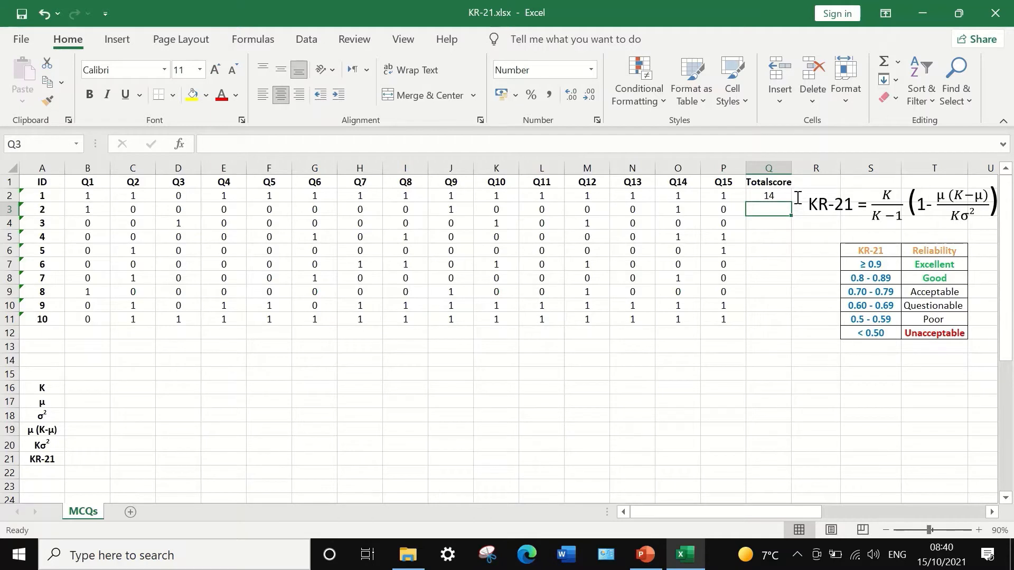
click(771, 193)
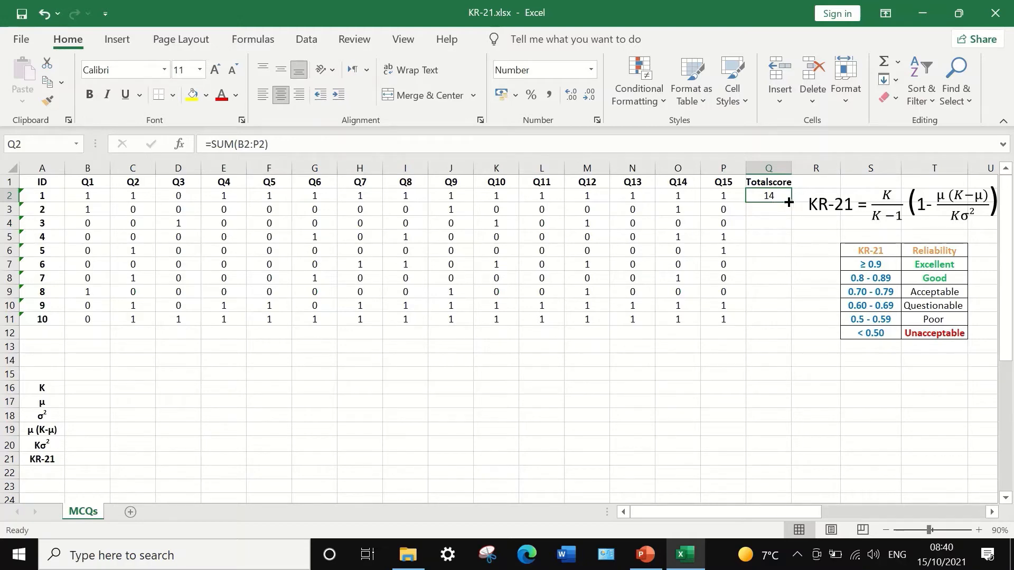
drag(792, 200, 780, 330)
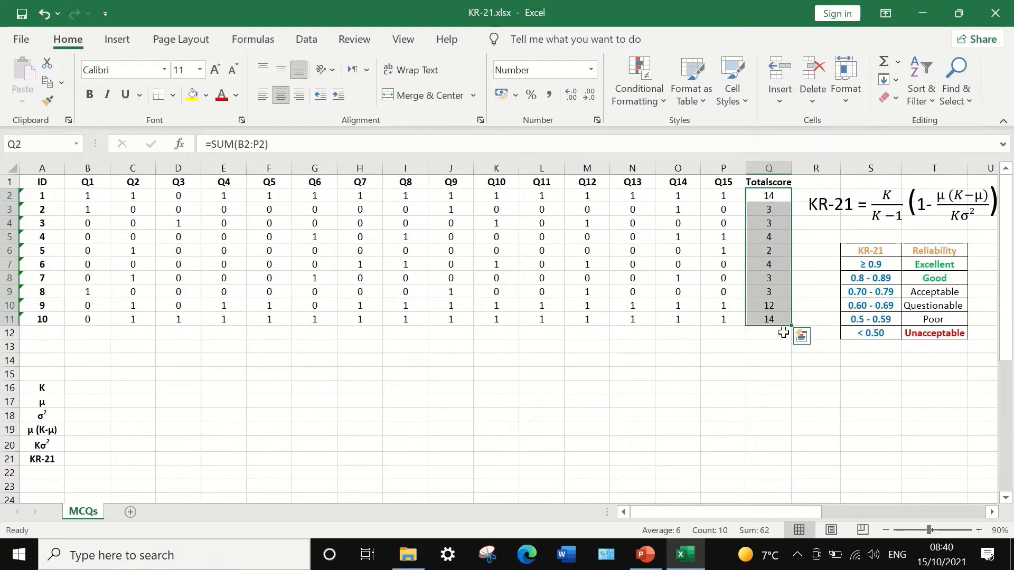
click(778, 345)
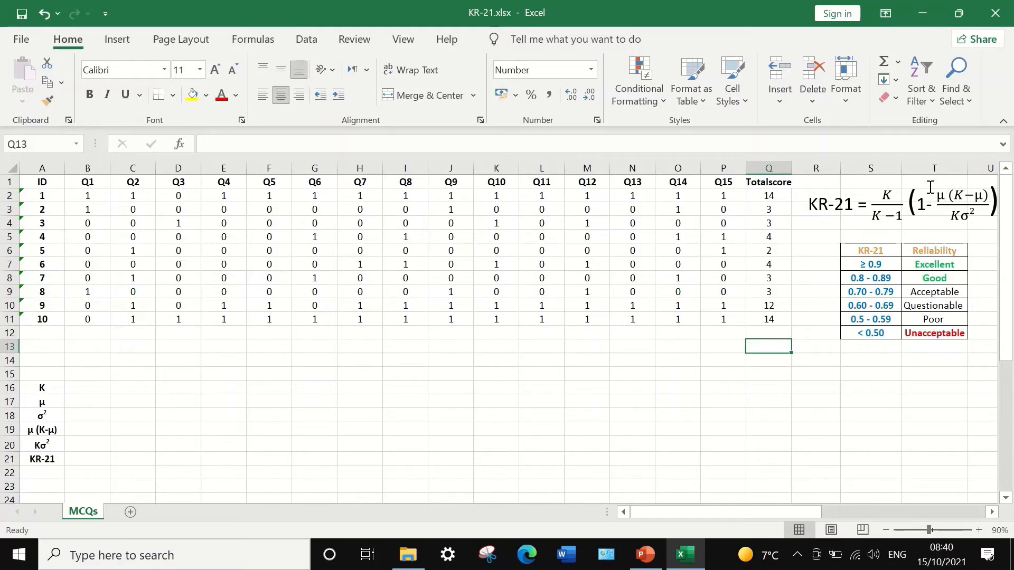
- Calculate the average of the total scores Q2:Q11 in cell Q12
click(779, 331)
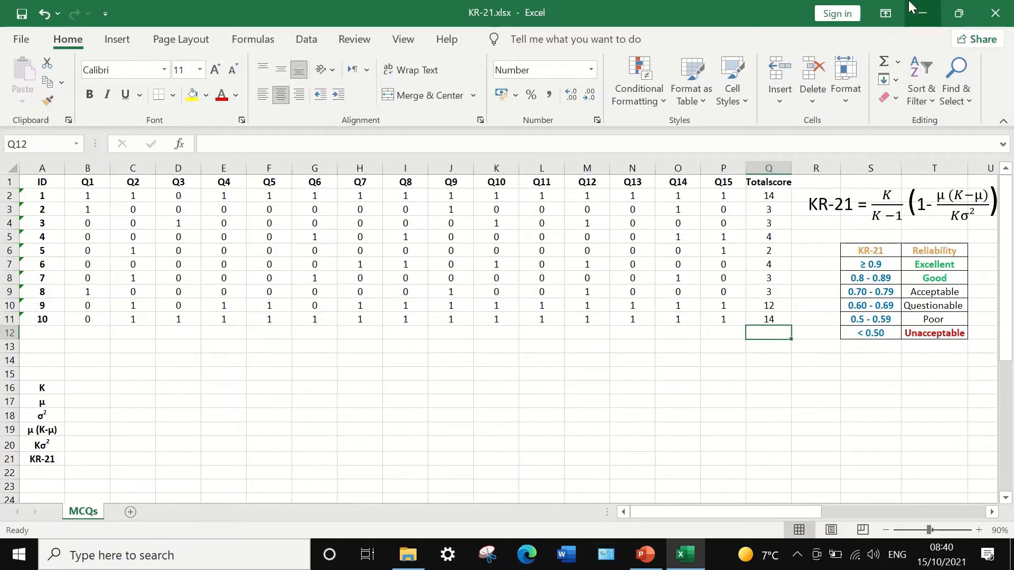
mouse_move(908, 3)
click(898, 62)
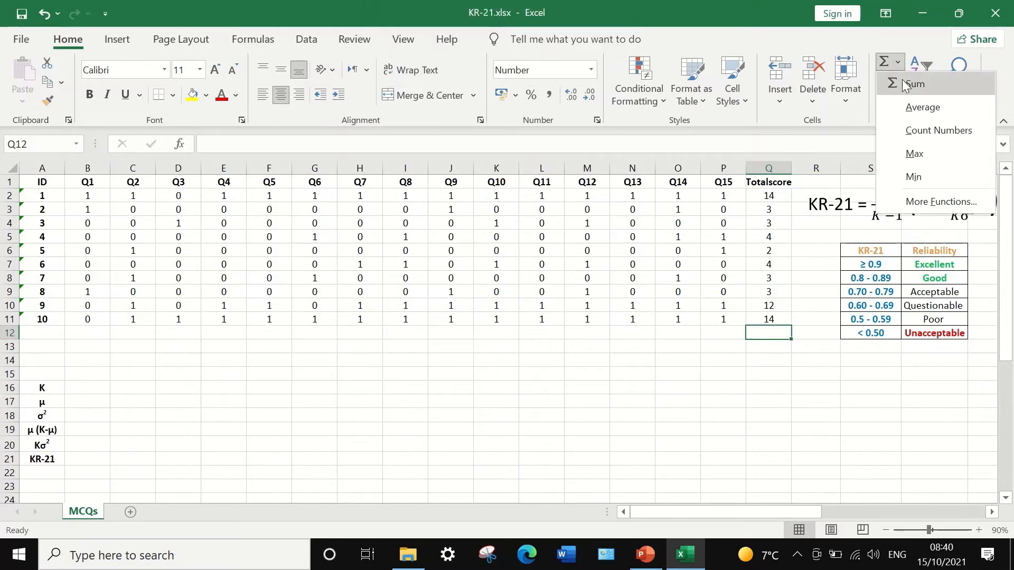
click(908, 109)
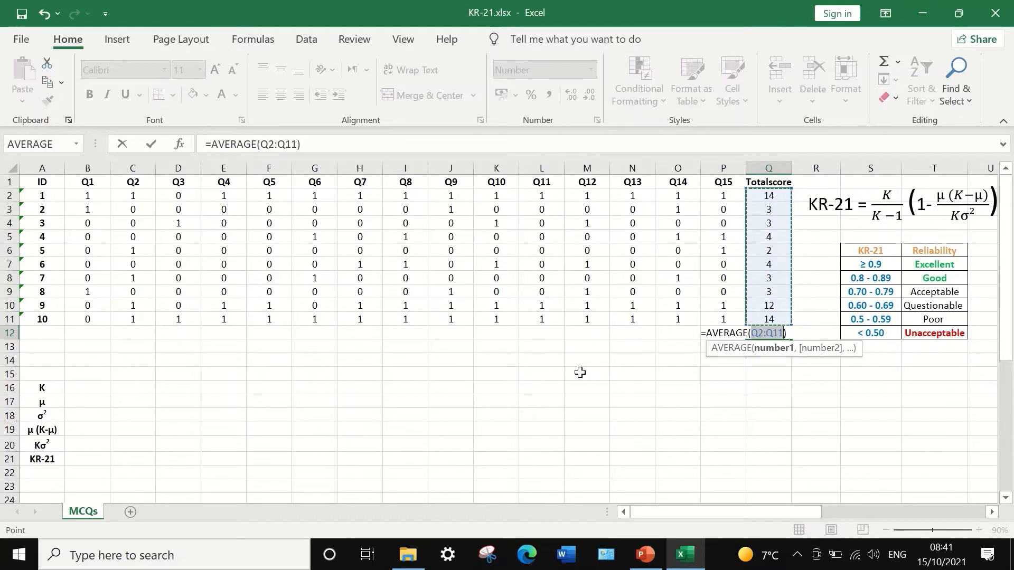
key(Return)
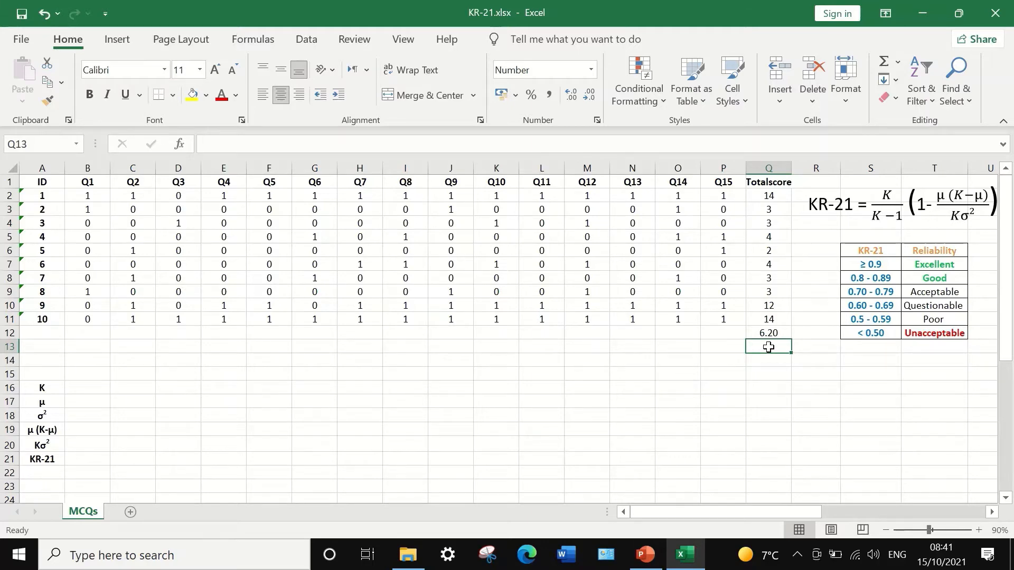
- Calculate the population variance of the total scores in cell Q13 with =VAR.P(Q2:Q11)
text(=)
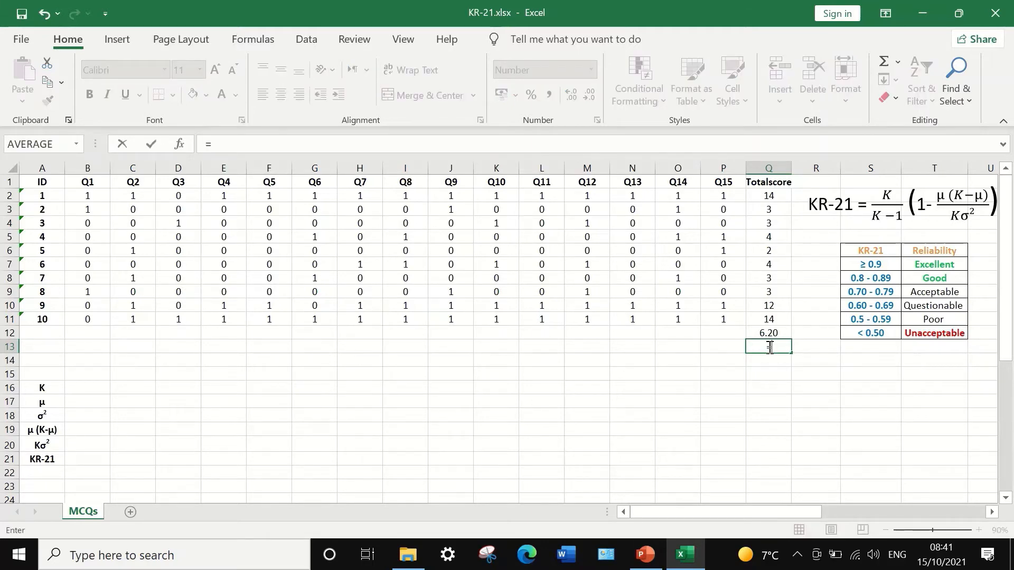
text(var)
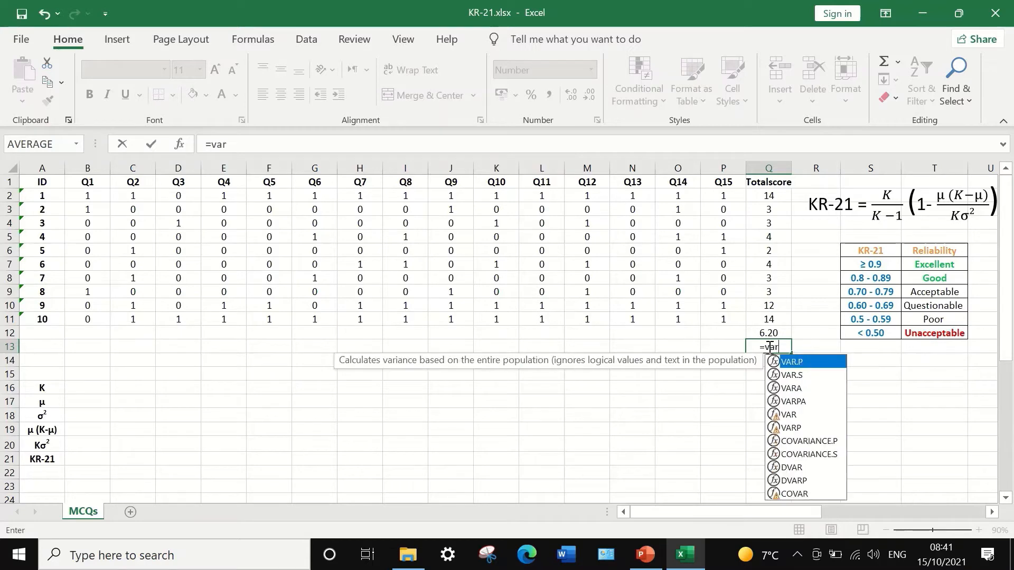
double_click(793, 362)
click(763, 198)
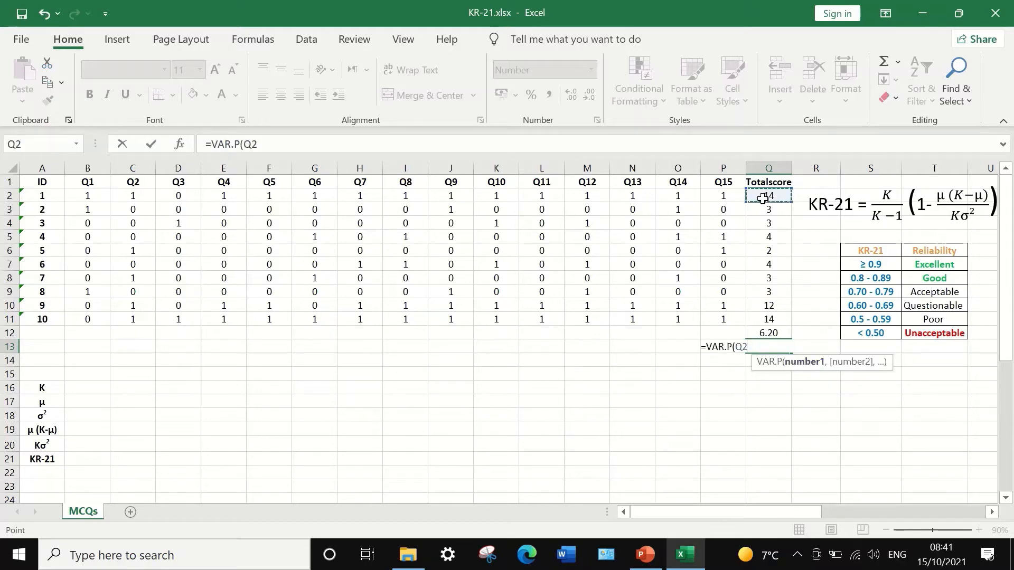
drag(763, 198, 766, 315)
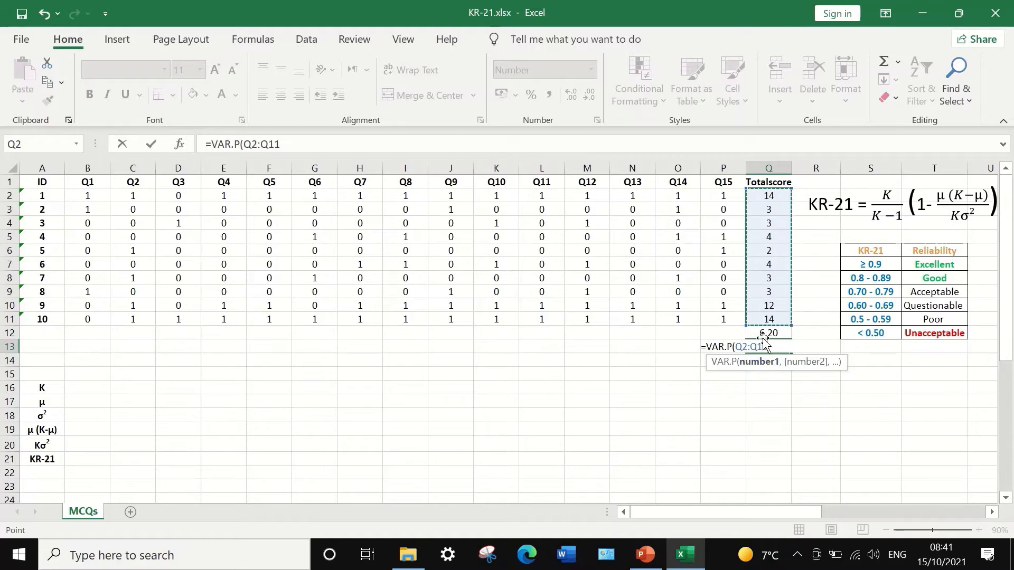
click(333, 149)
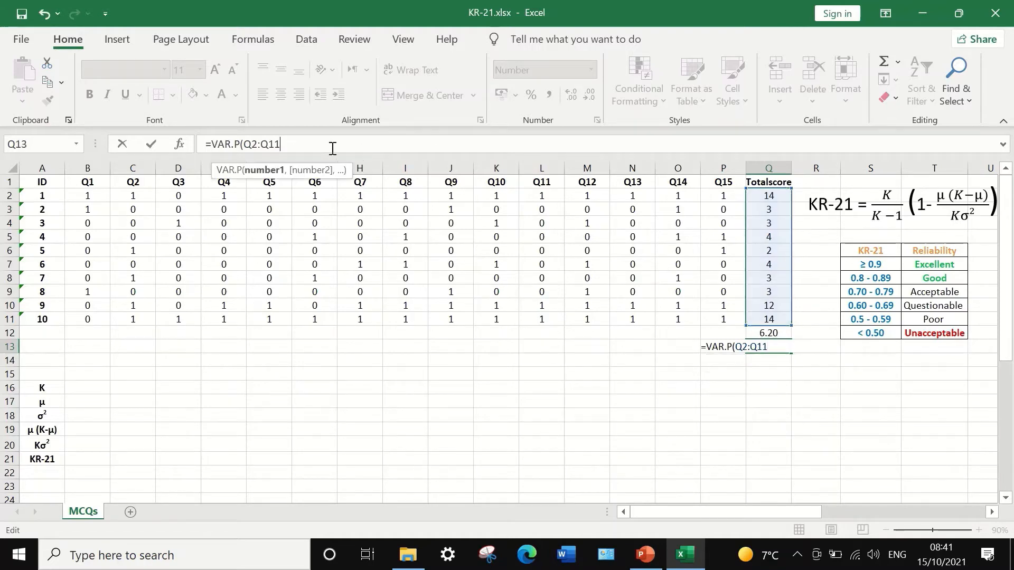
text())
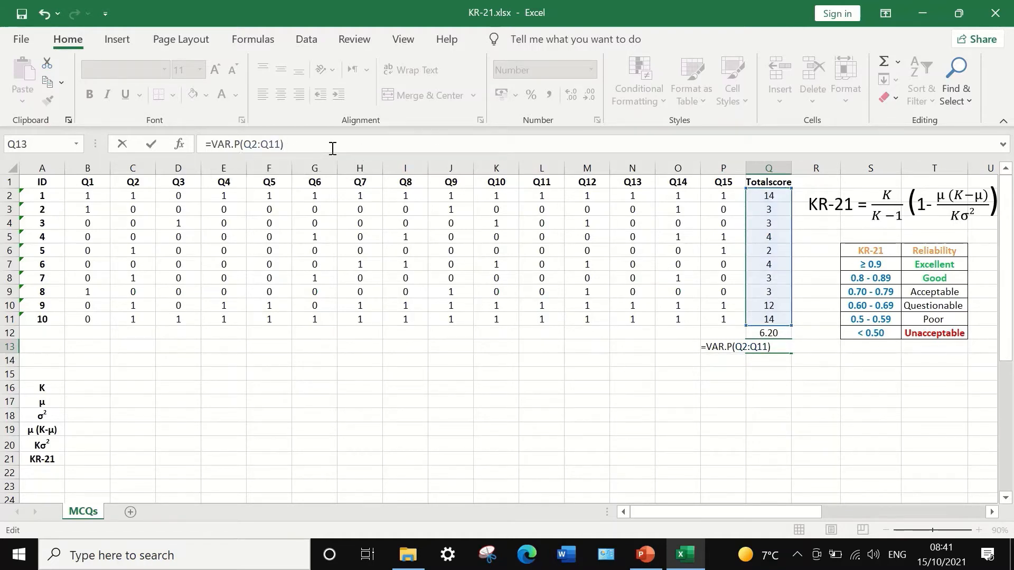
key(Return)
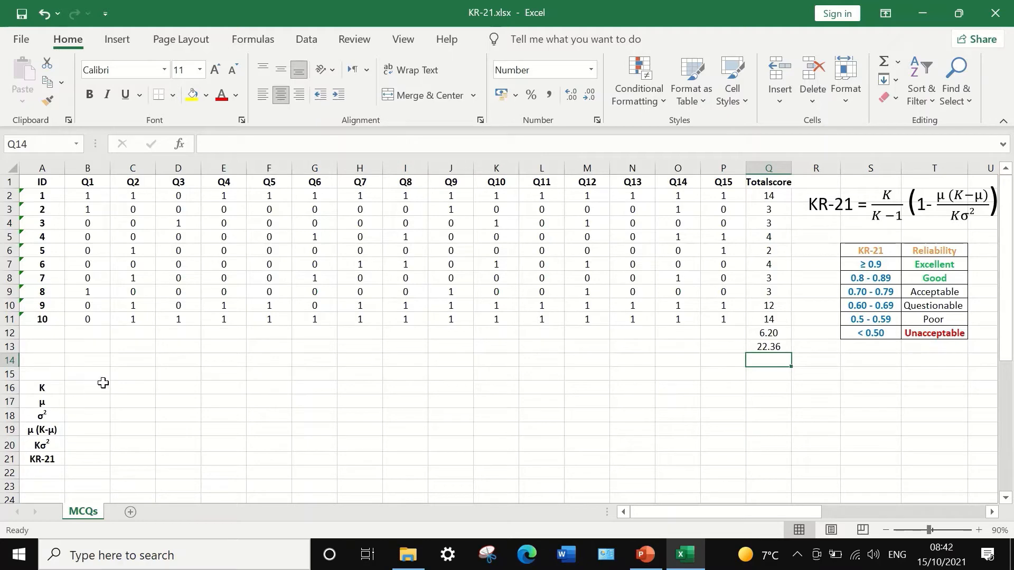
- Copy the average in Q12 and paste it as a value into B17, beside the μ label
click(769, 332)
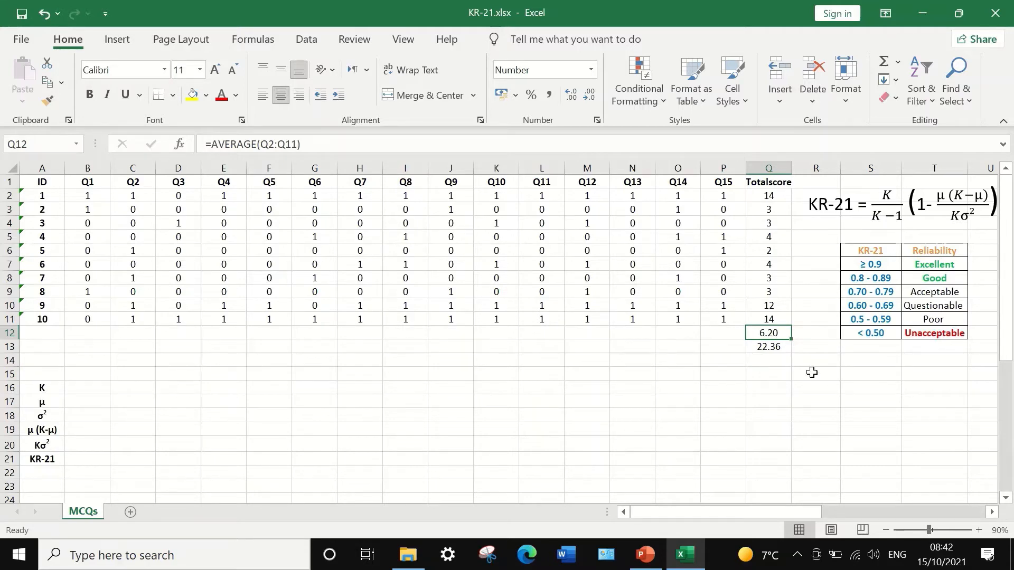
right_click(779, 334)
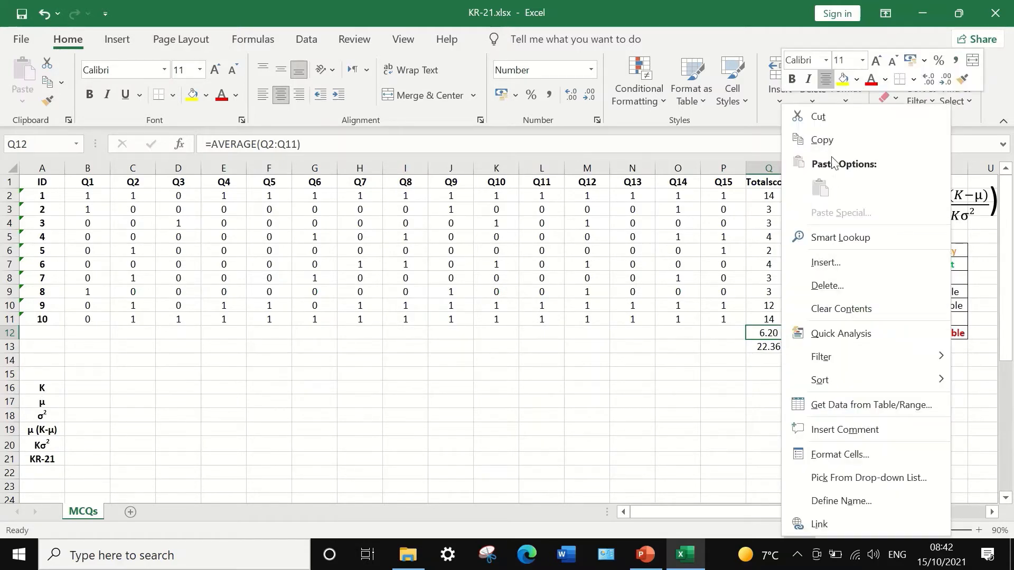
click(827, 140)
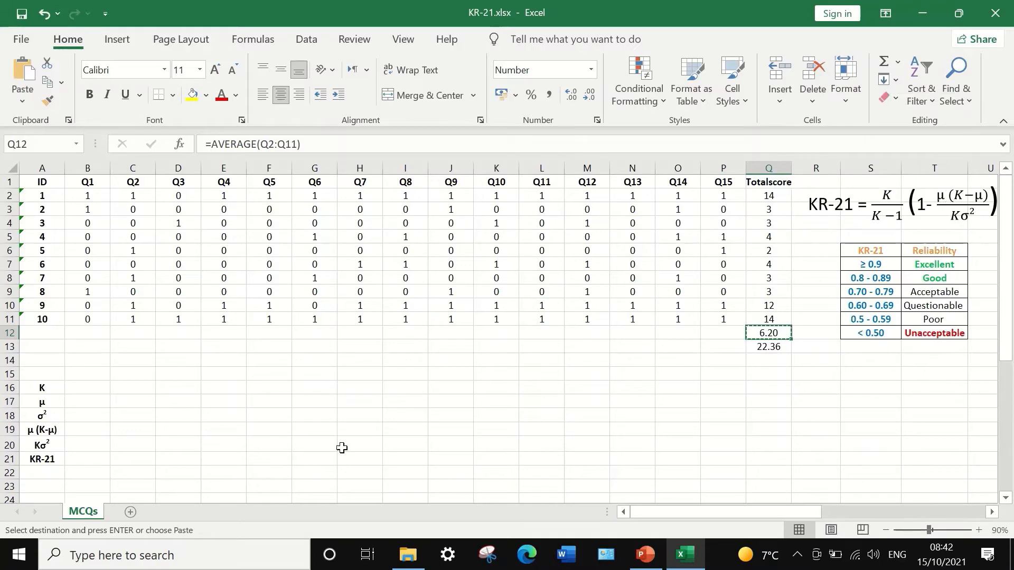
click(82, 404)
right_click(82, 405)
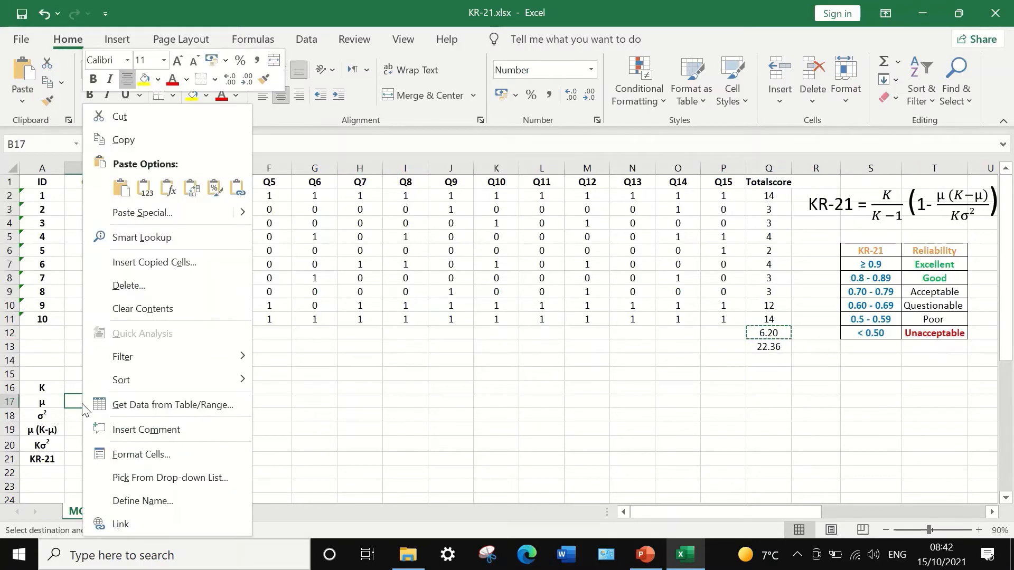
click(146, 188)
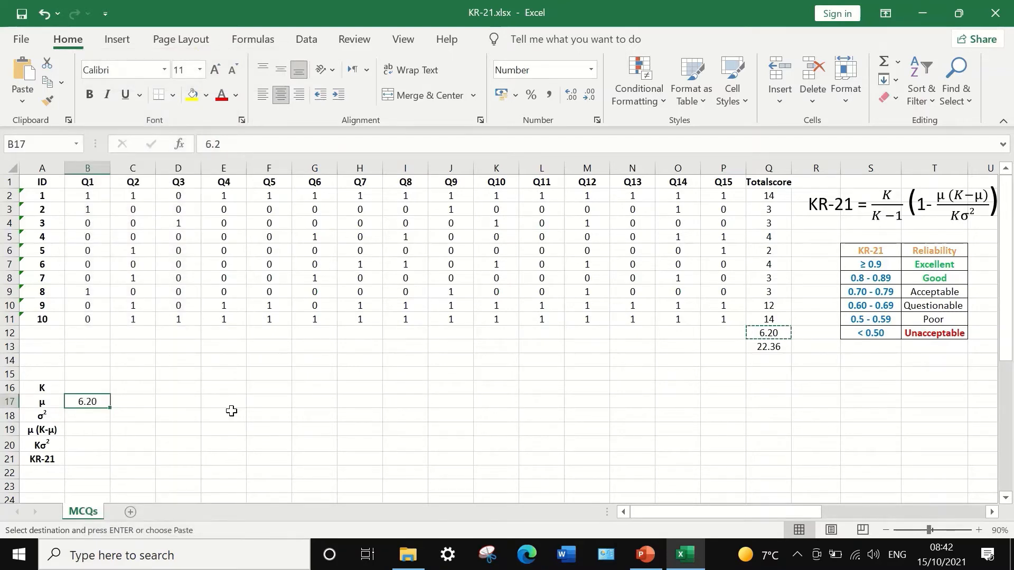
- Copy the variance in Q13 and paste it as a value into B18, beside the σ² label
click(774, 345)
right_click(774, 344)
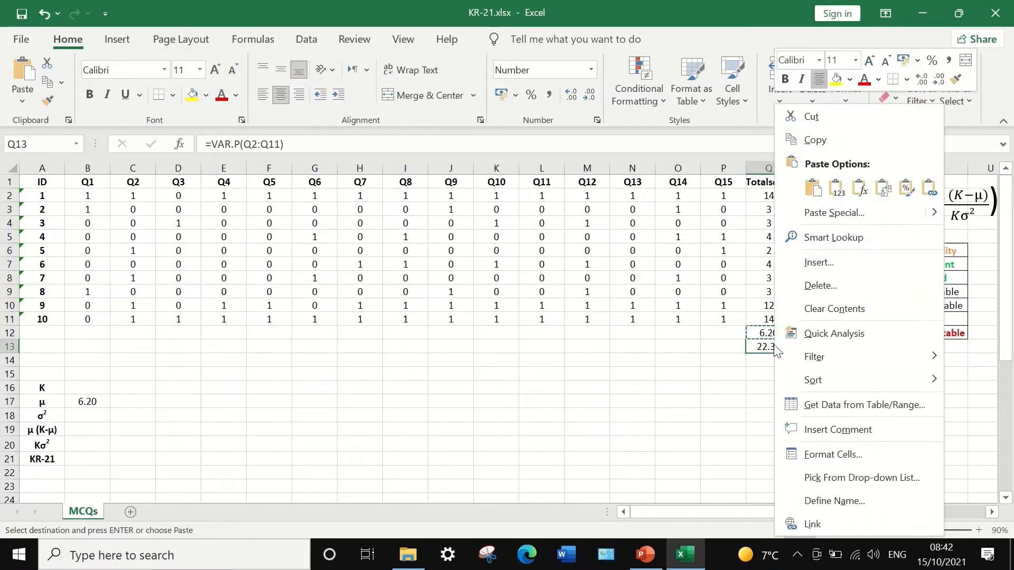
click(794, 143)
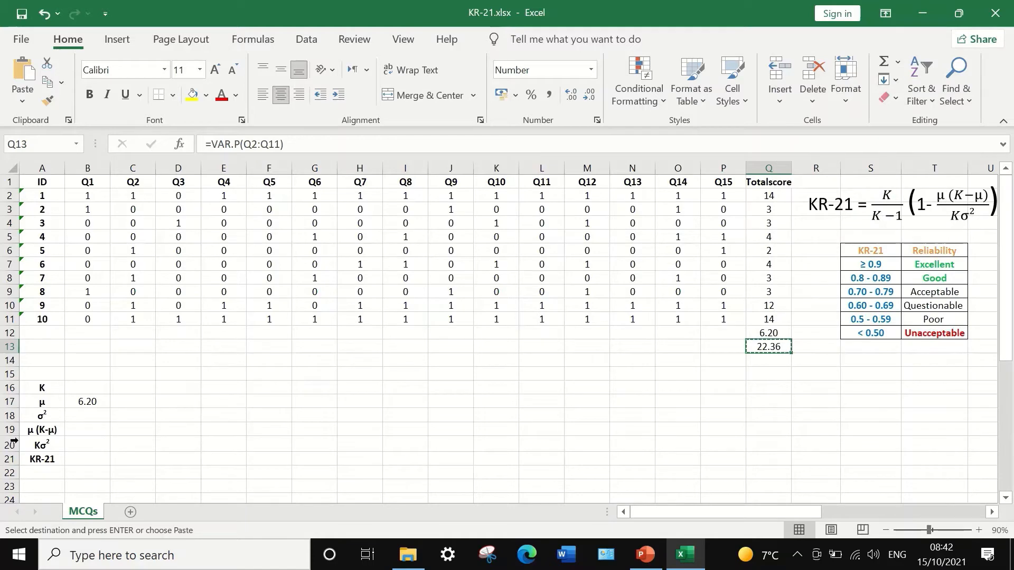
right_click(81, 414)
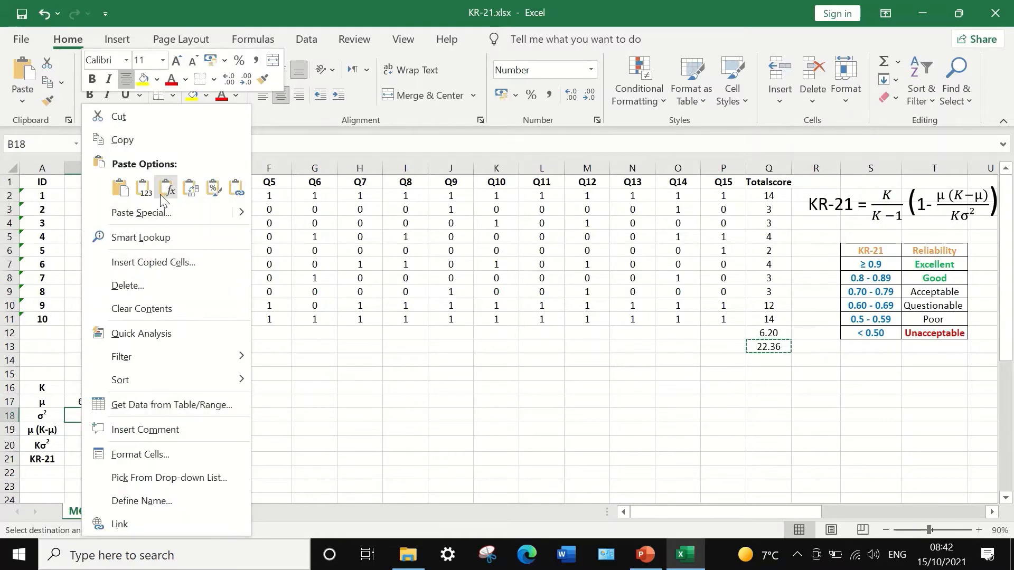
click(144, 188)
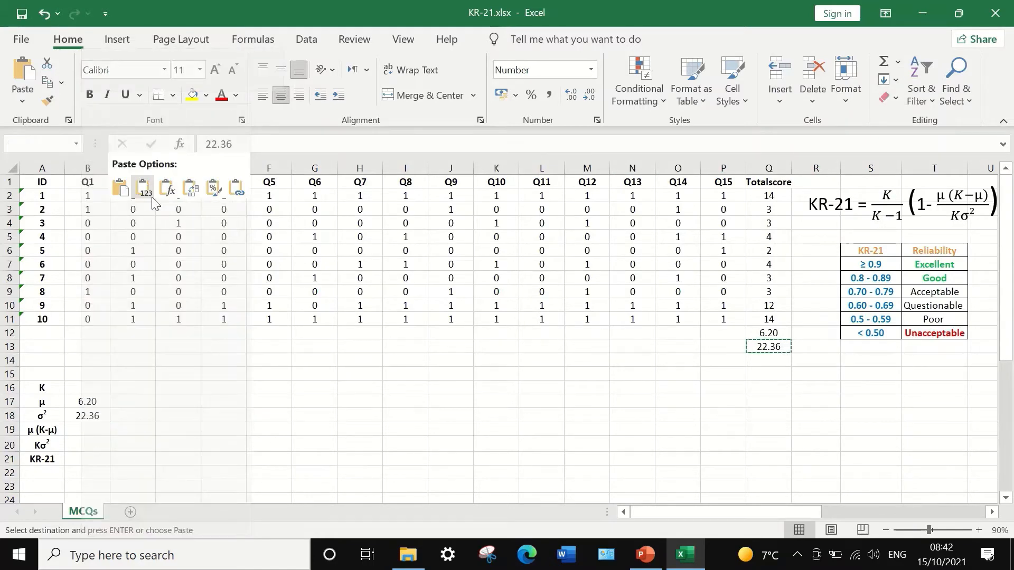
- Enter 15 as the number of items K in cell B16
click(146, 449)
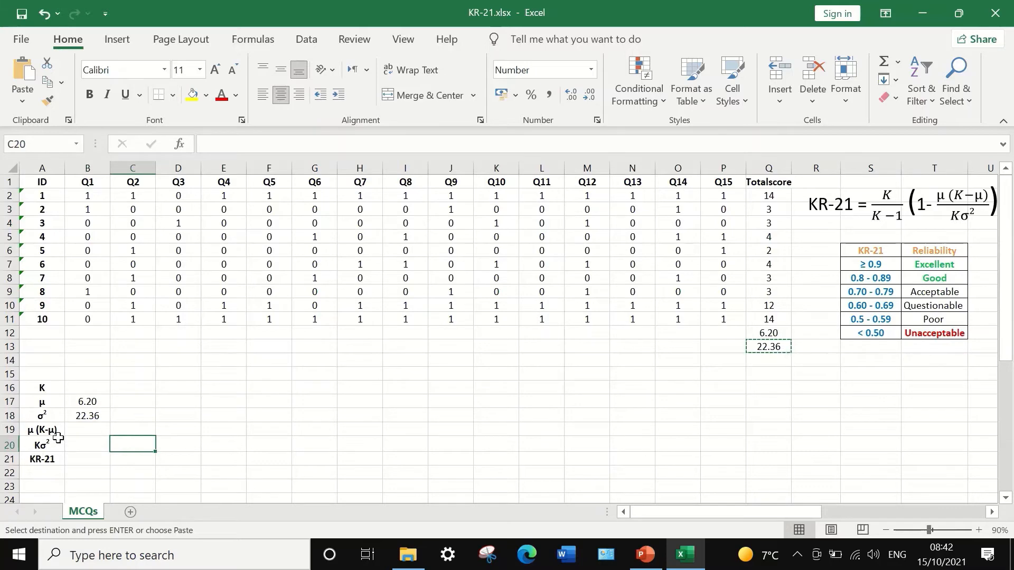
click(82, 389)
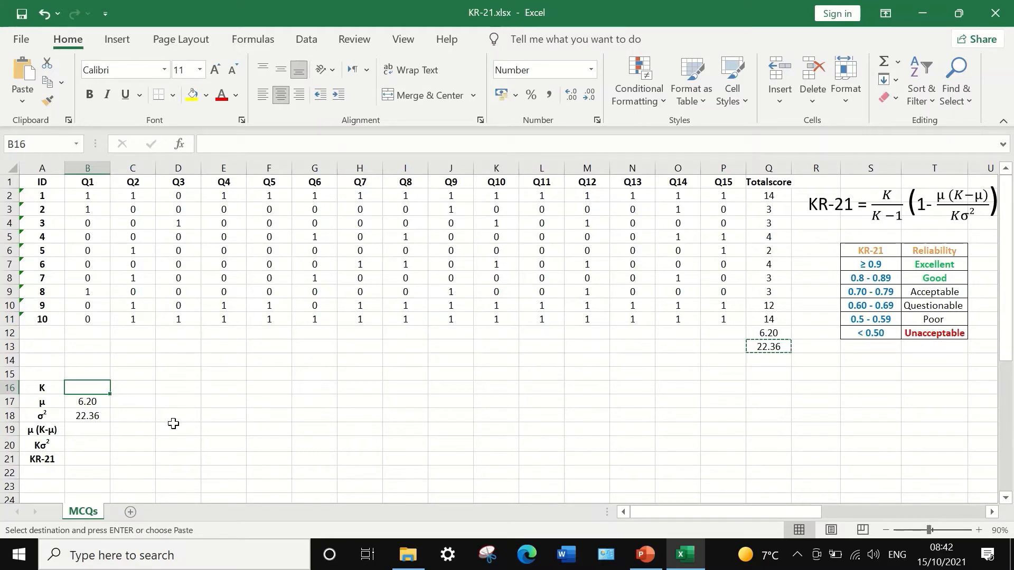
text(15)
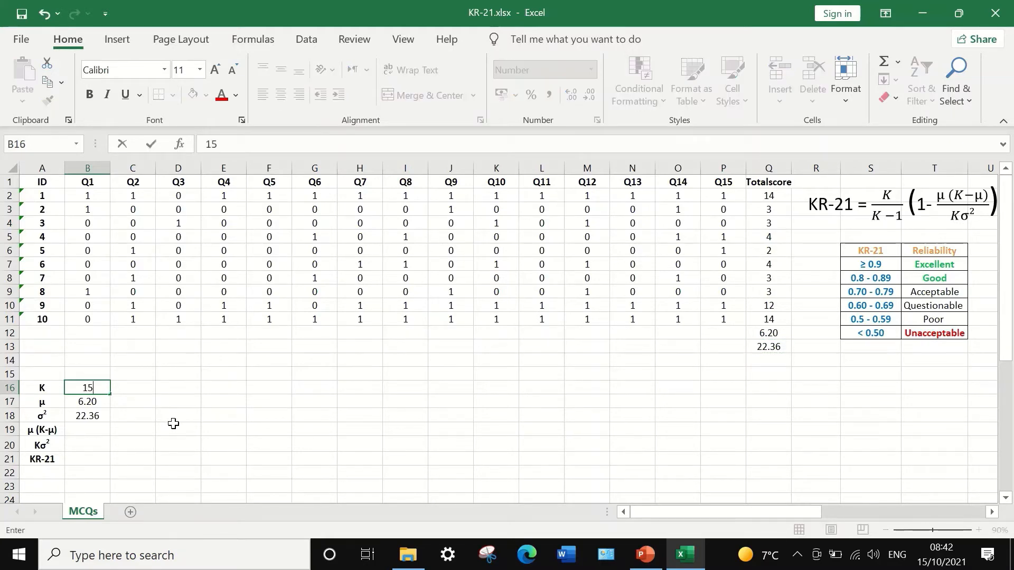
- Calculate μ(K-μ) in cell B19 with the formula =B17*(15-B17)
click(87, 430)
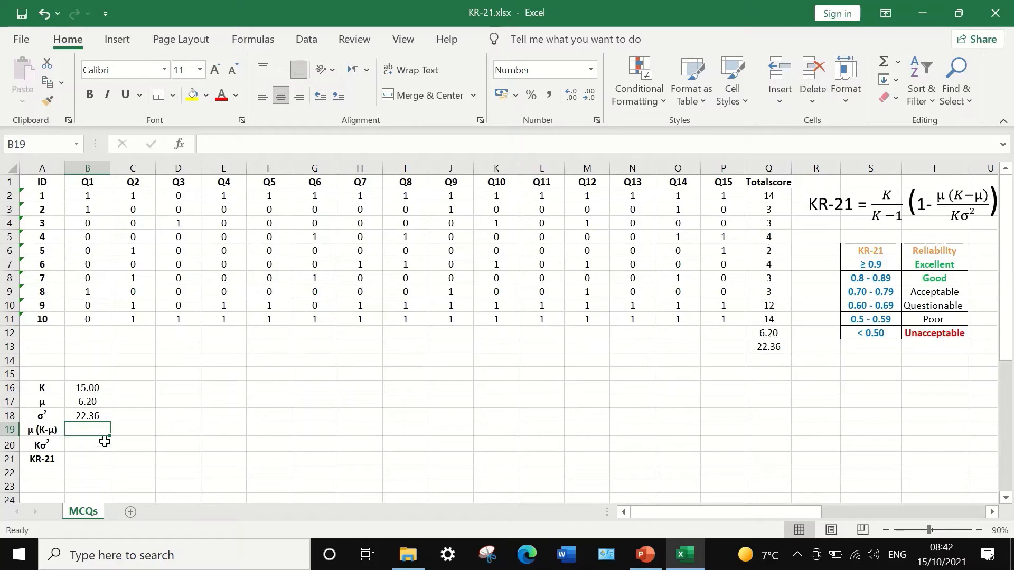
text(=)
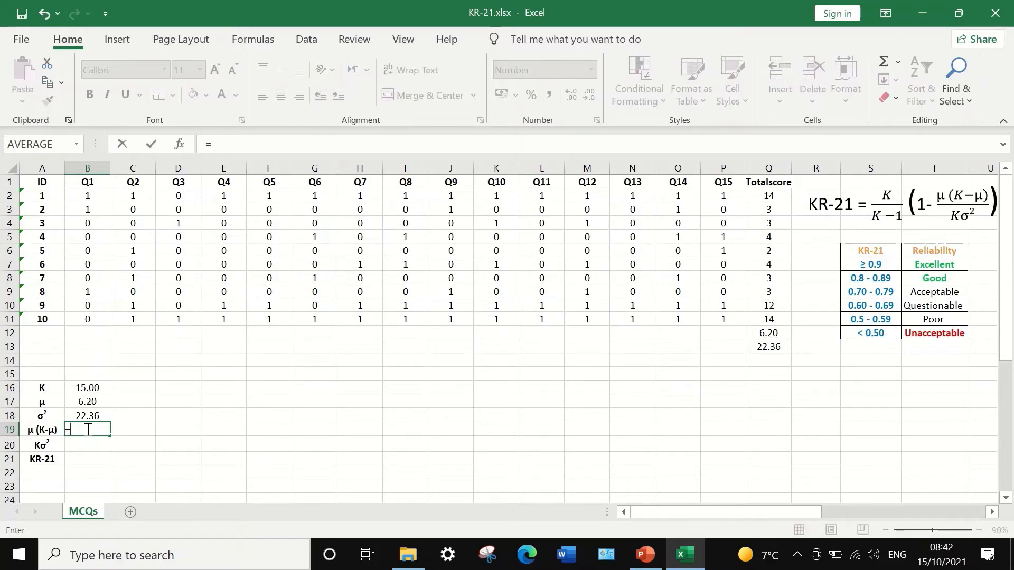
click(86, 402)
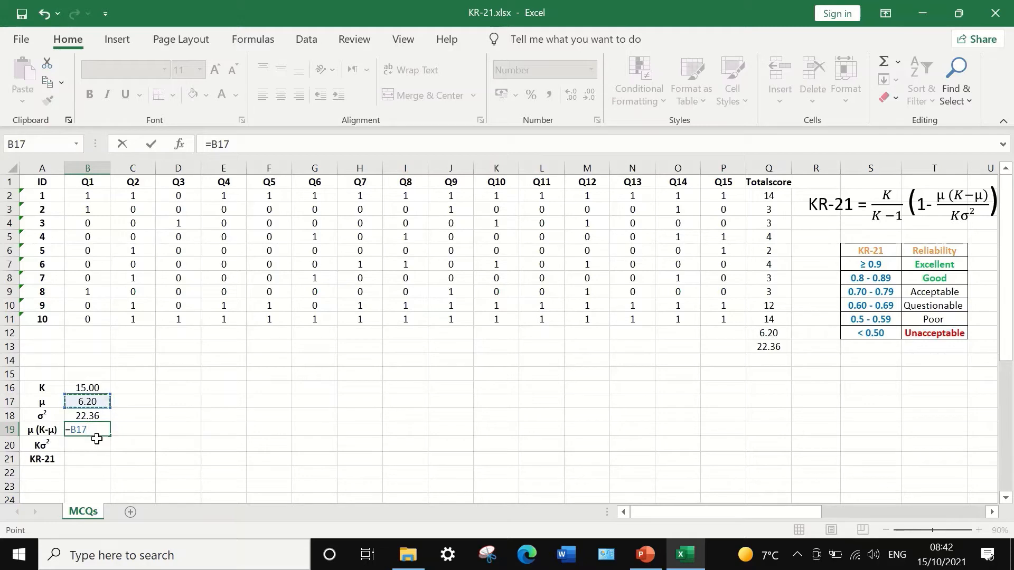
text(*)
text(5-)
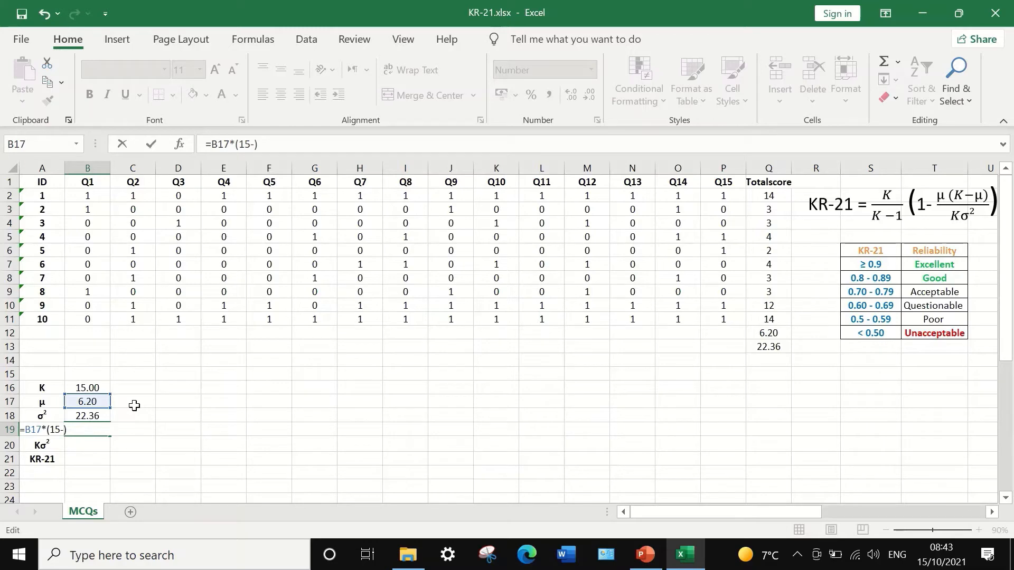
click(83, 402)
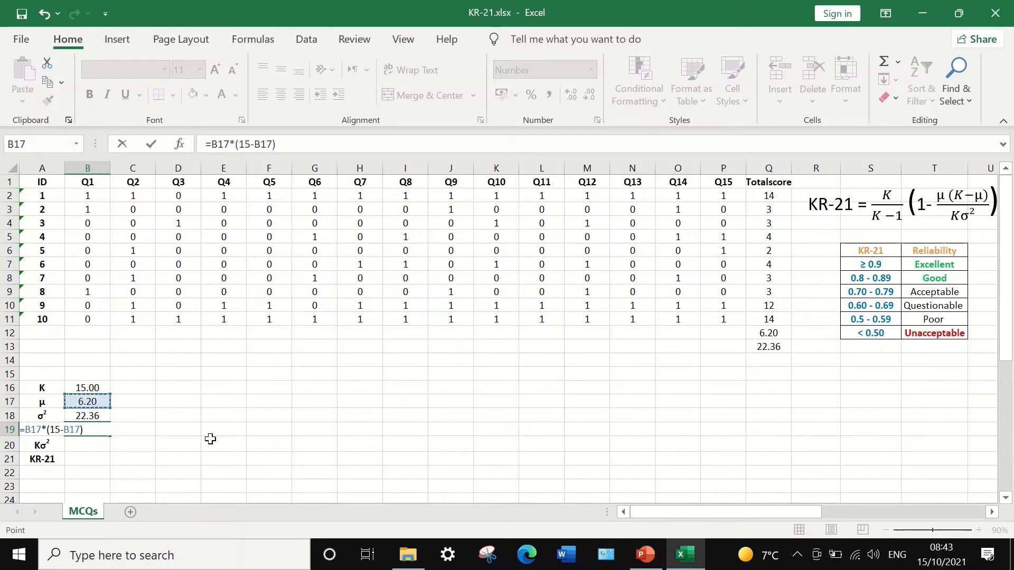
key(Return)
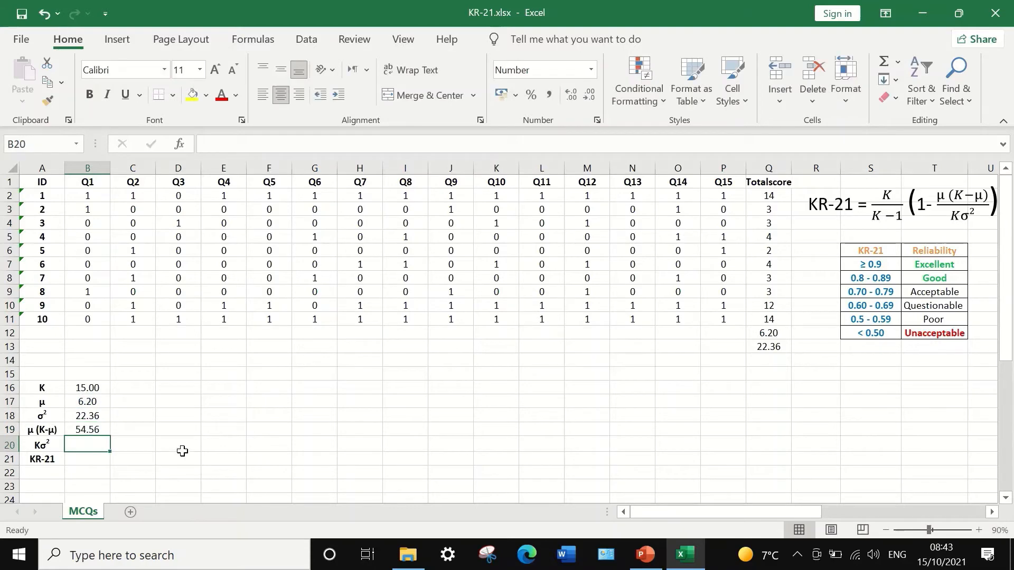
click(92, 429)
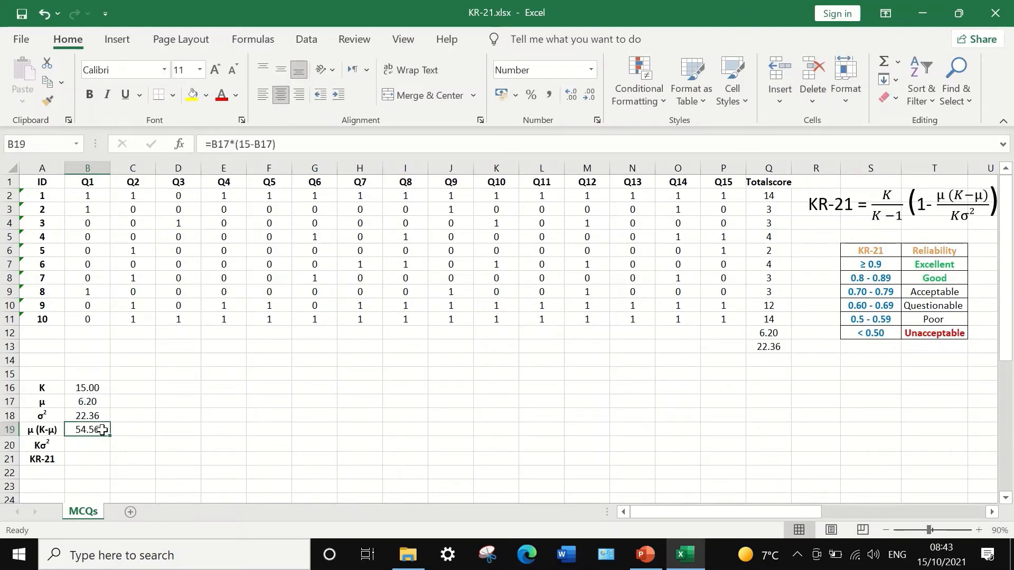
- Calculate Kσ² in cell B20 with the formula =15*B18
click(96, 445)
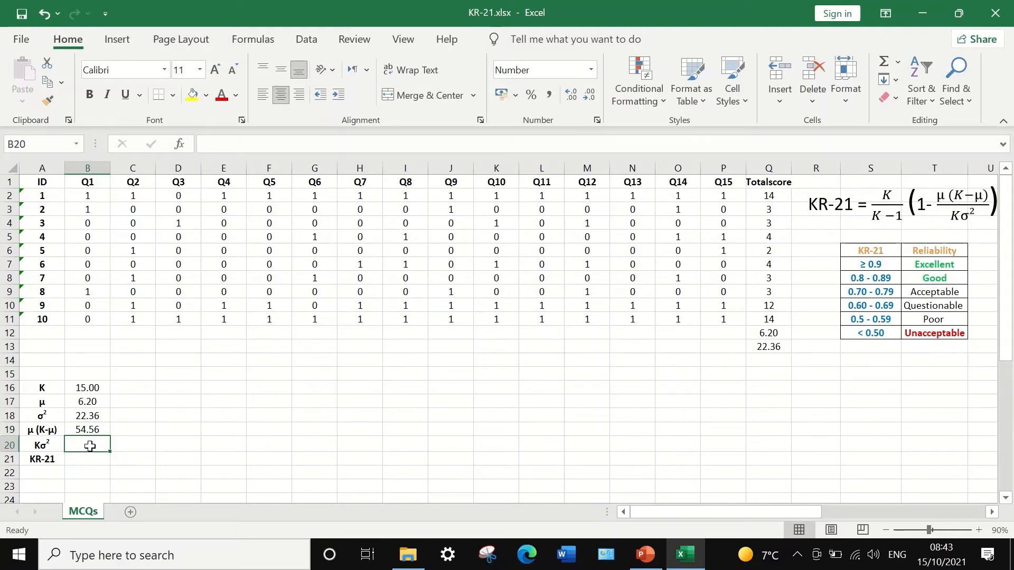
text(=)
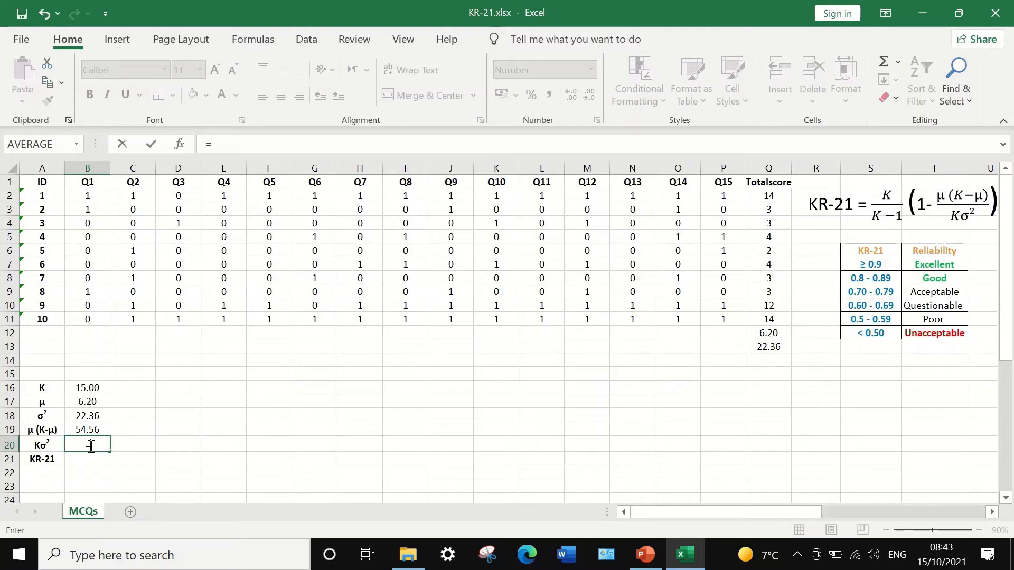
text(15*)
click(75, 418)
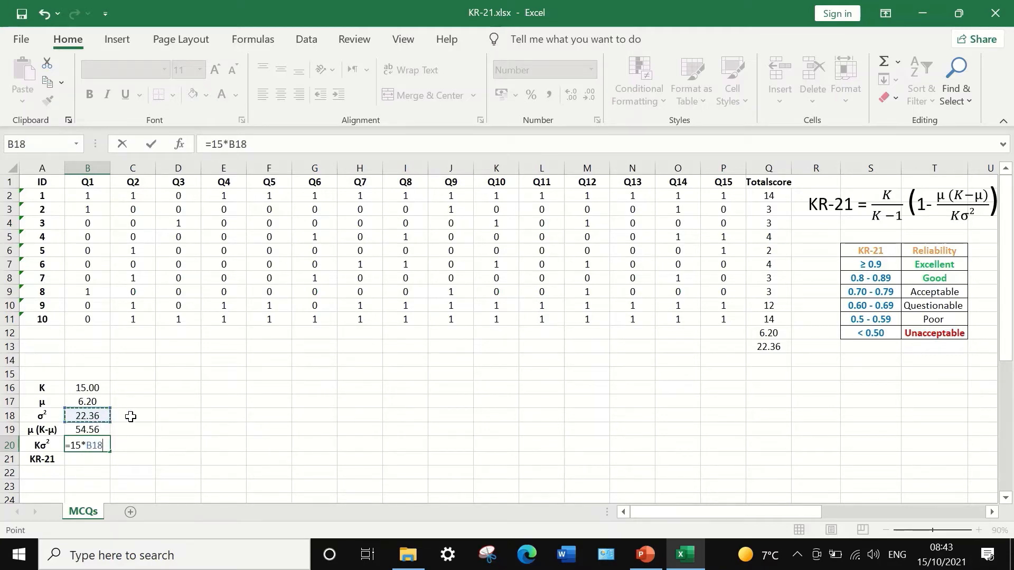
key(Return)
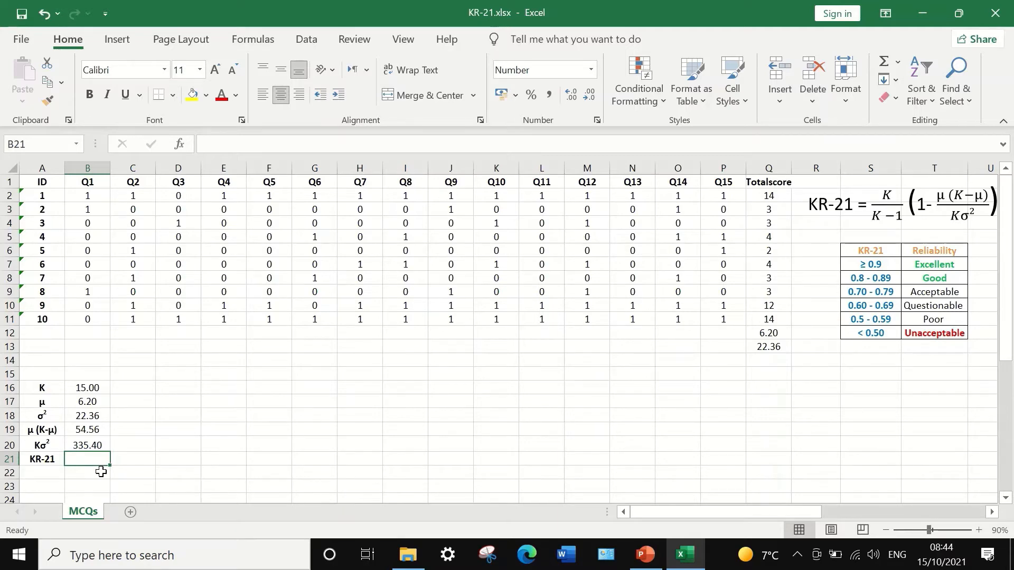
- Calculate the KR-21 coefficient in cell B21 with the formula =(15/14)*(1-B19/B20)
text(=()*()
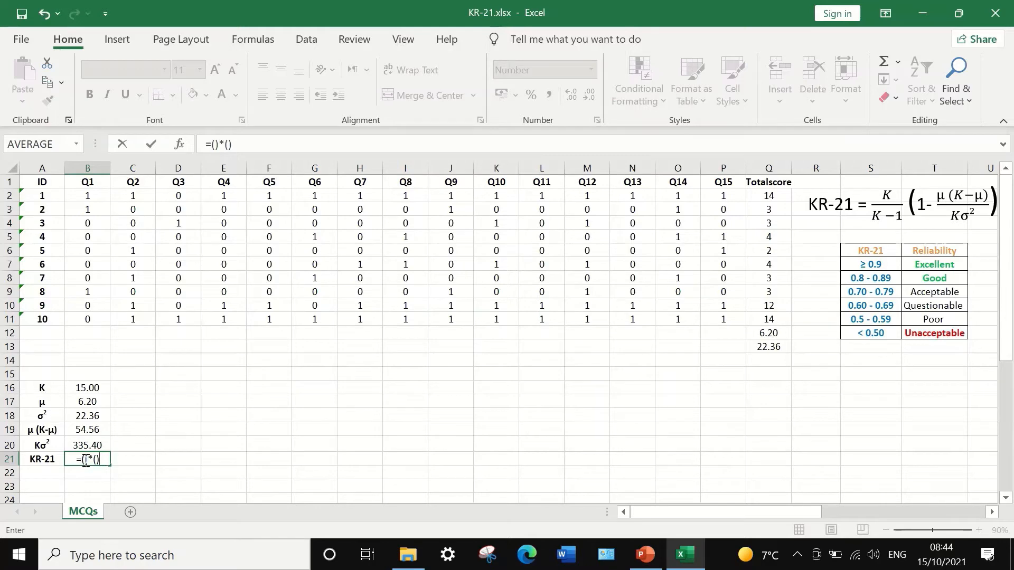
click(85, 459)
text(15/14)
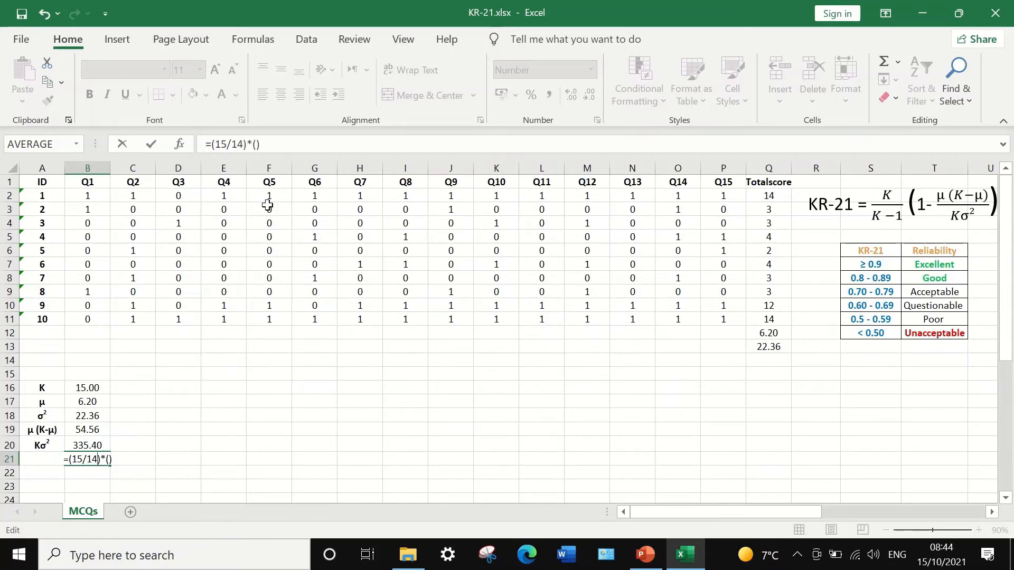
click(257, 144)
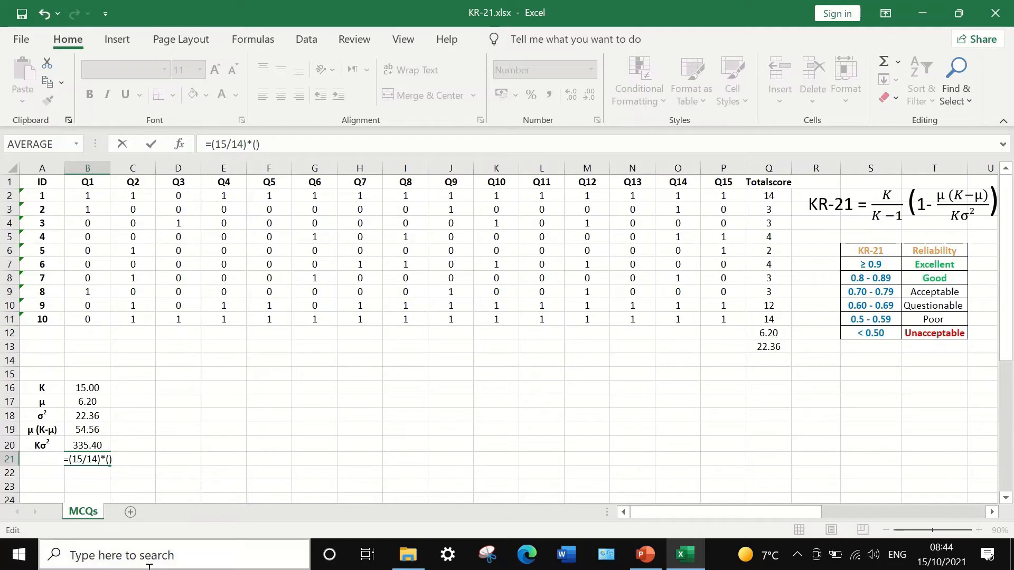
text(1)
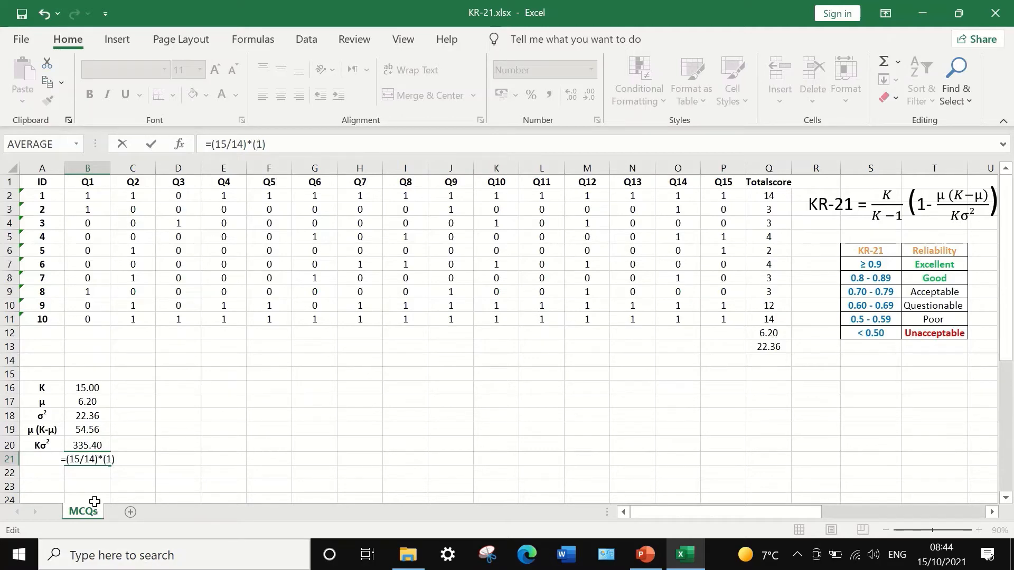
text(-)
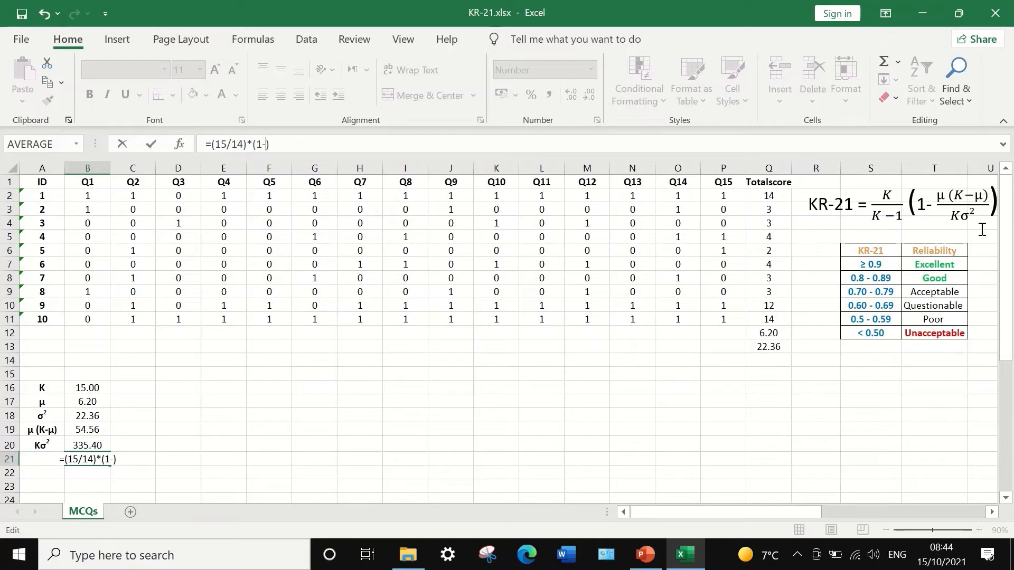
click(87, 430)
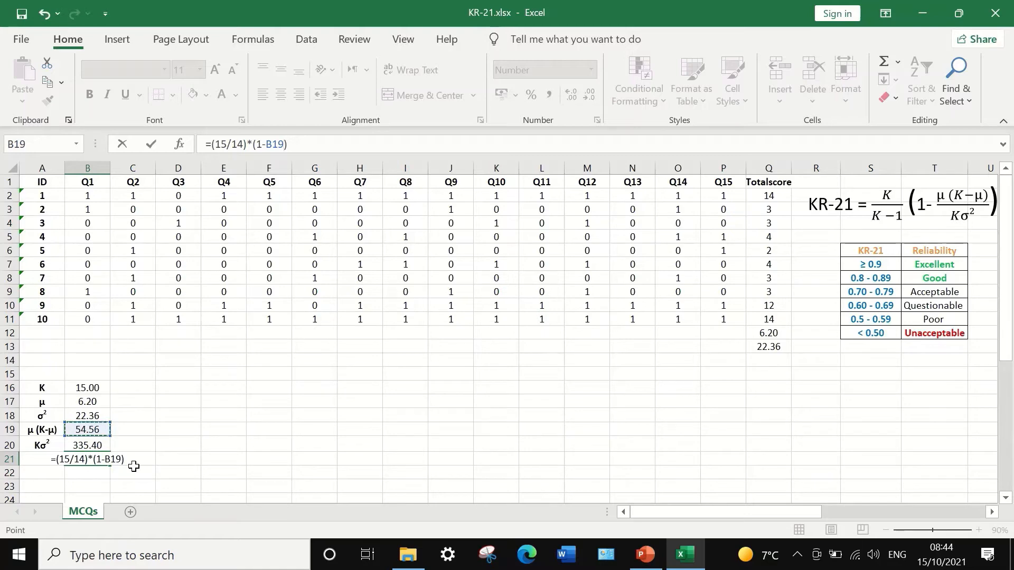
text(/)
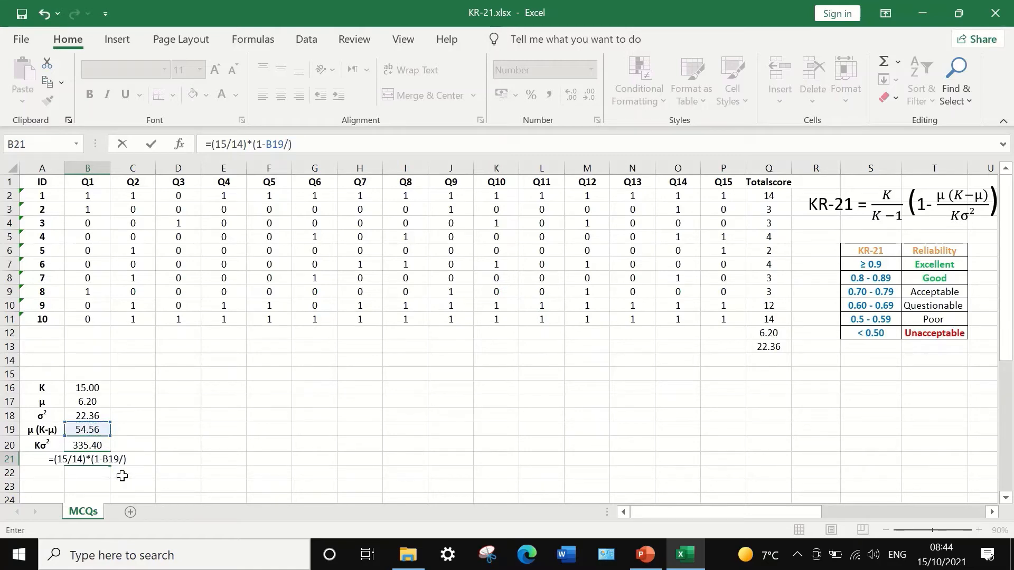
click(84, 445)
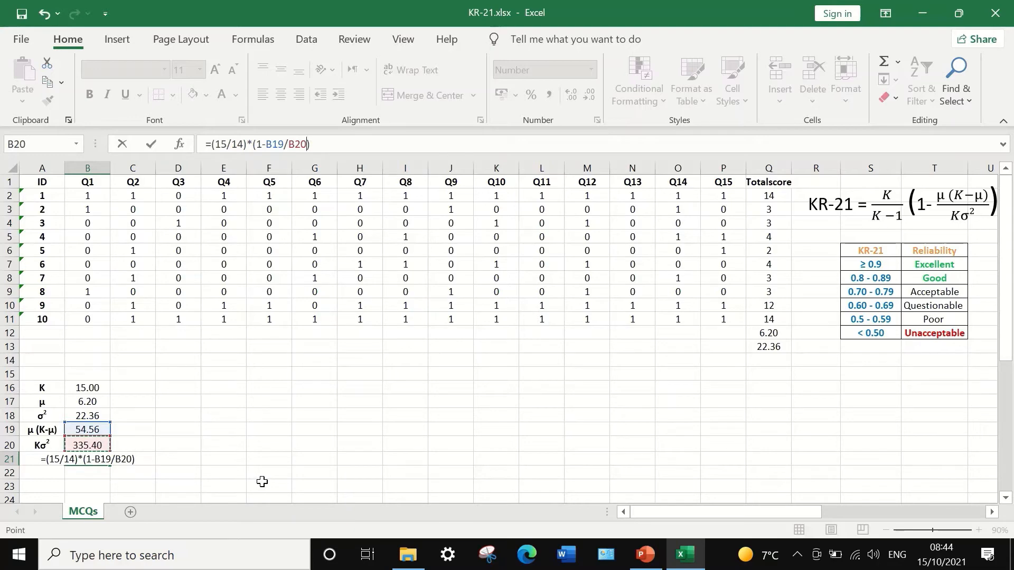
key(Return)
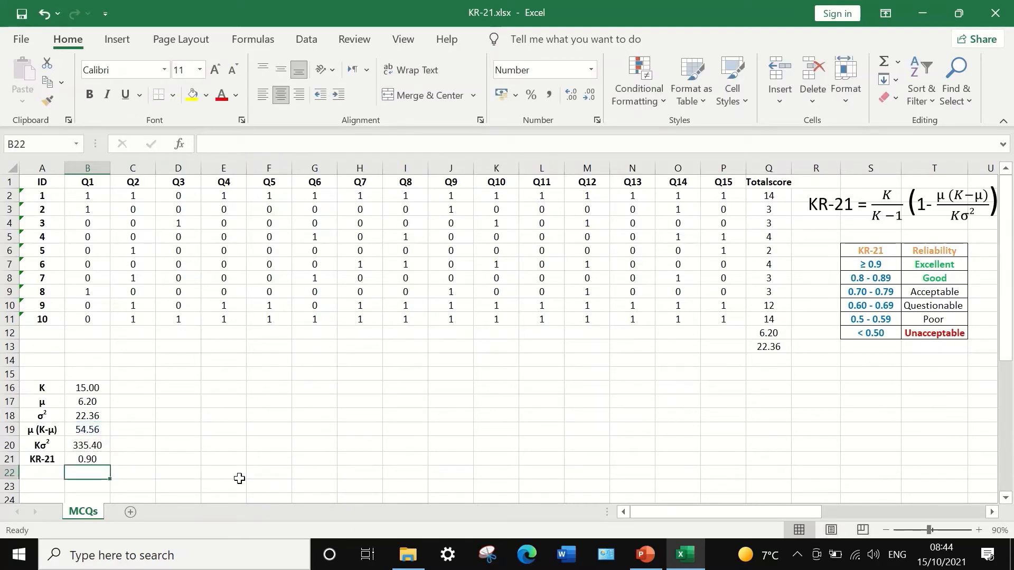
key(Up)
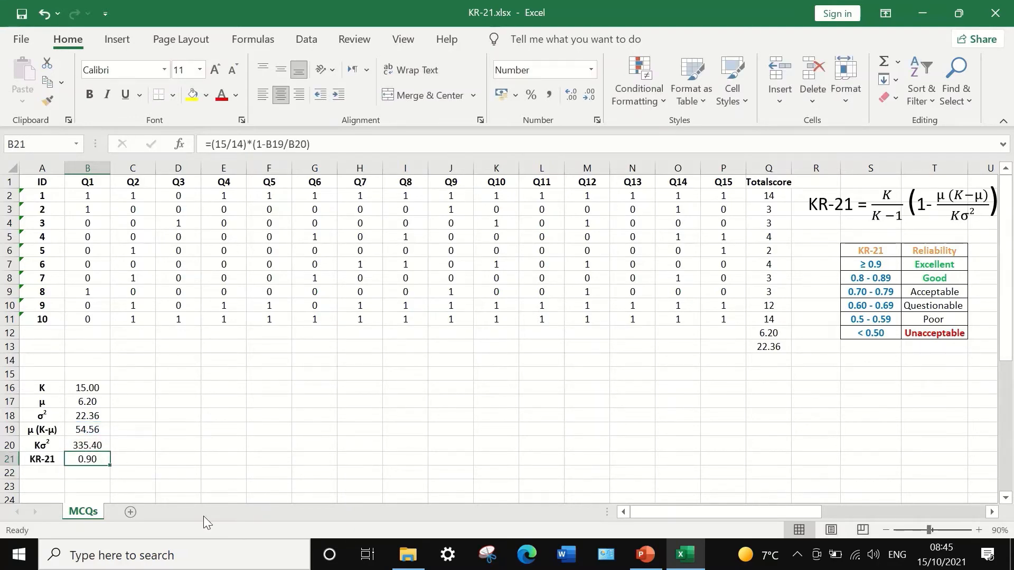
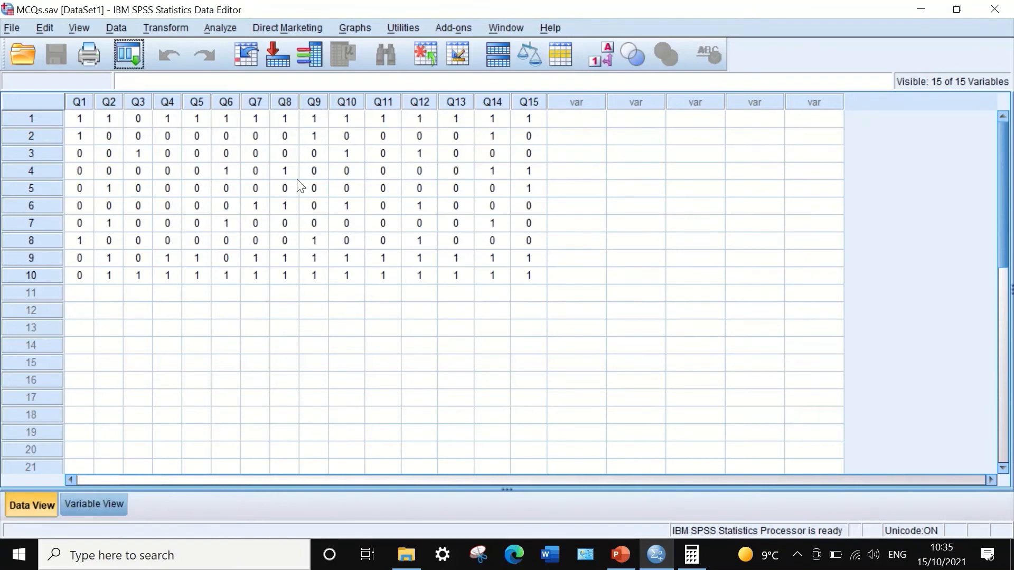
- Start computing a new variable and name the target variable Totalscore
click(170, 28)
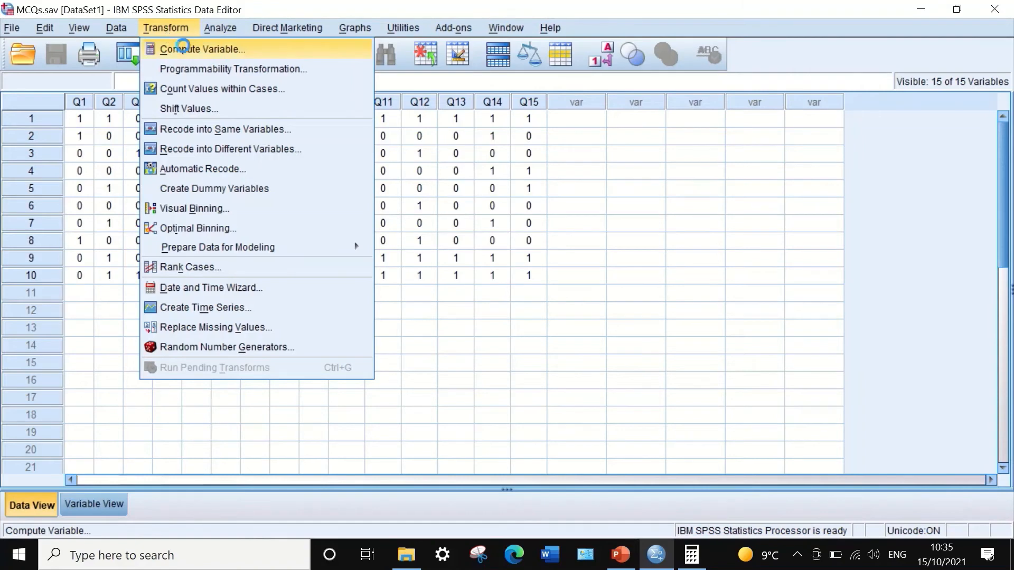
click(181, 48)
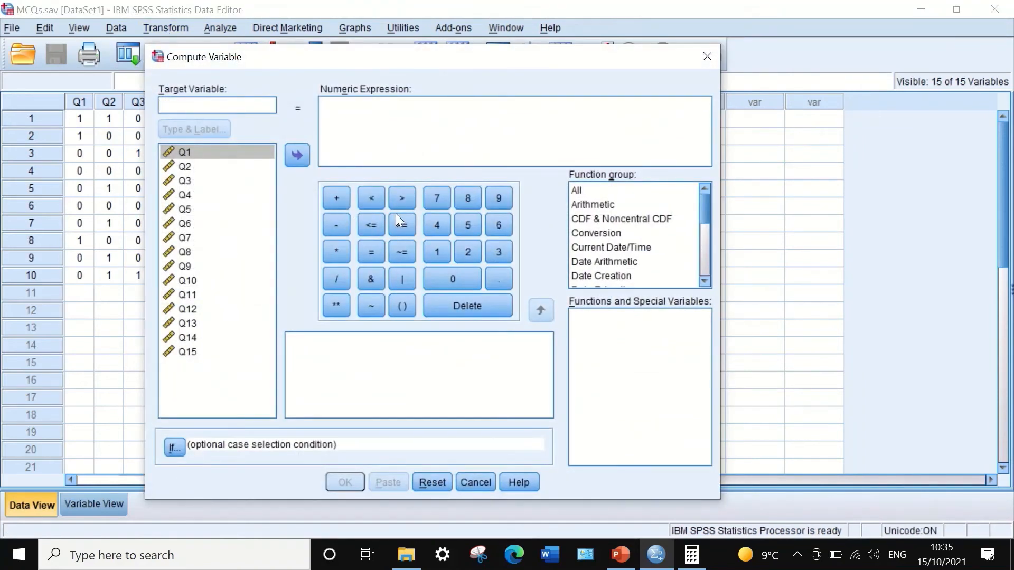
drag(397, 62, 511, 46)
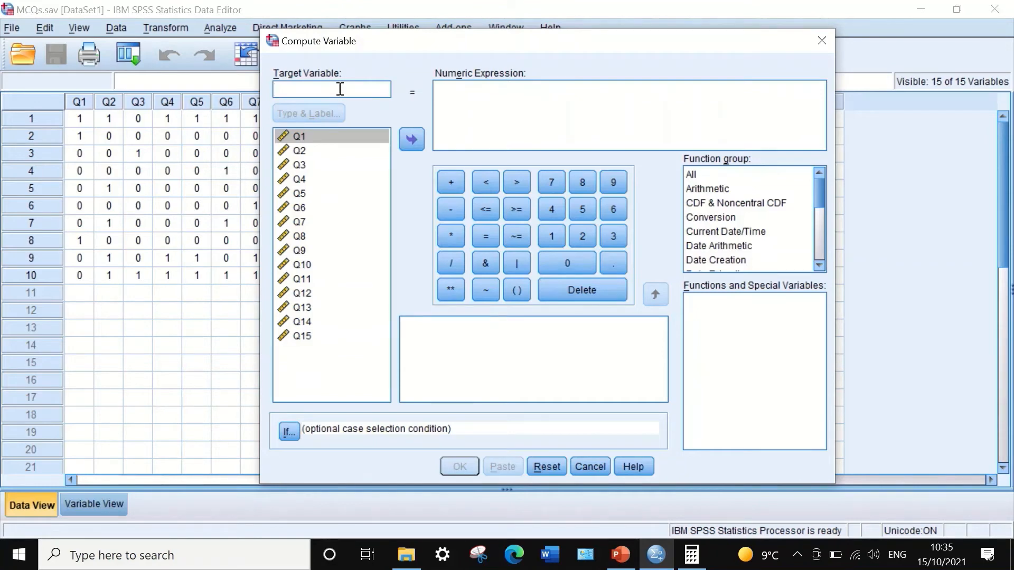
text(Tota)
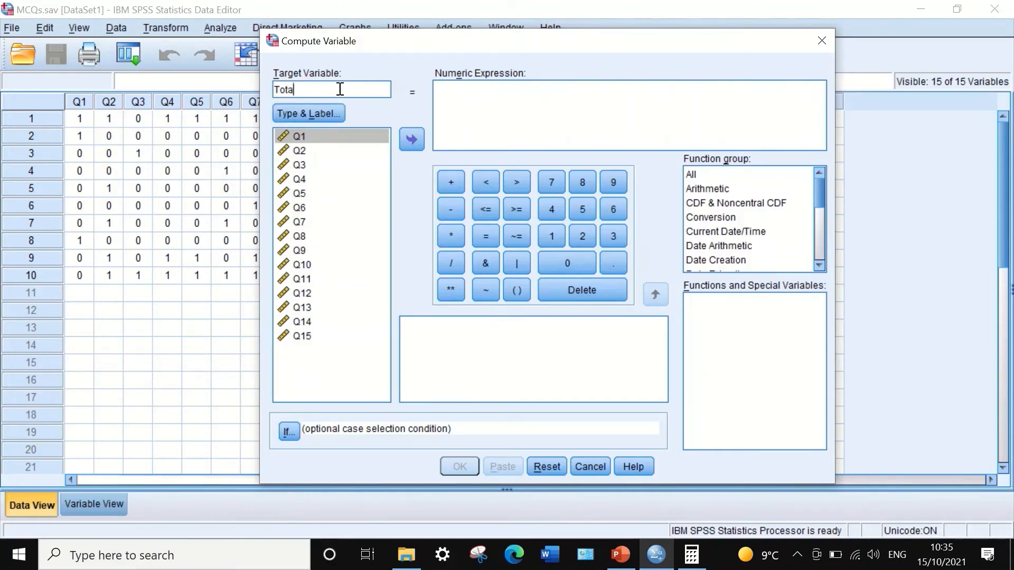
text(lscore)
drag(645, 35, 475, 34)
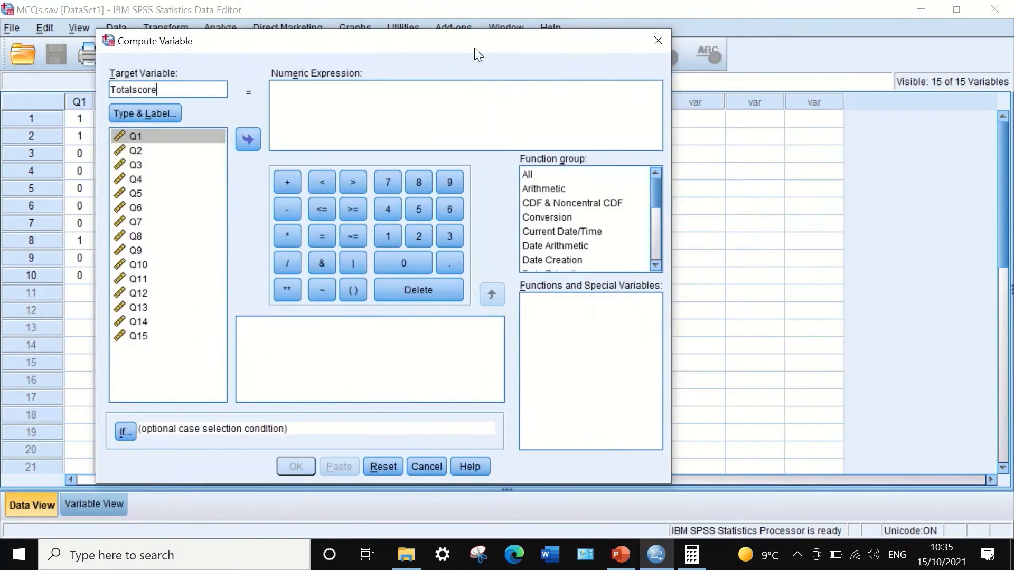
- Insert the Sum function from the Statistical function group into the numeric expression for Totalscore
click(319, 104)
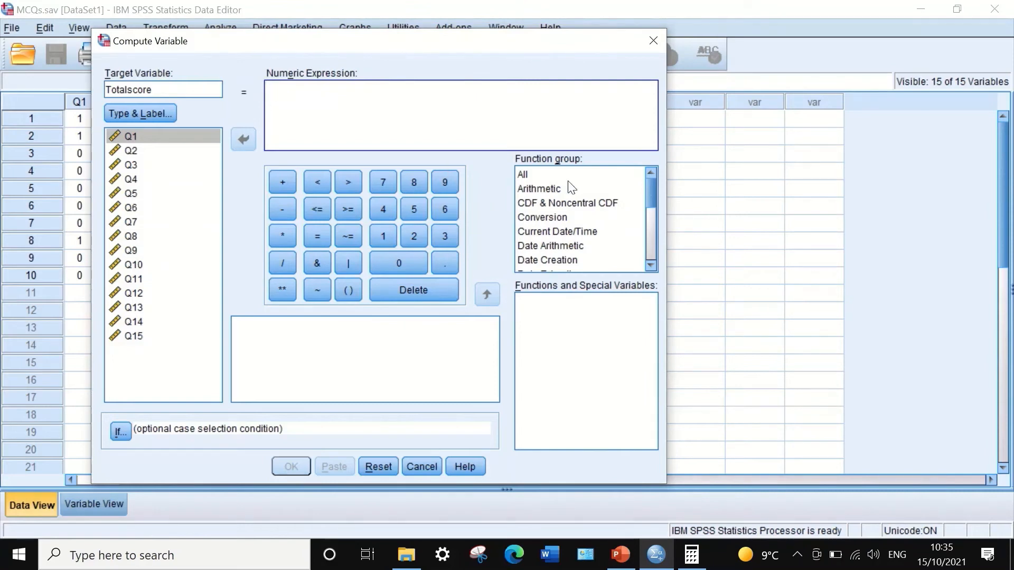
click(528, 176)
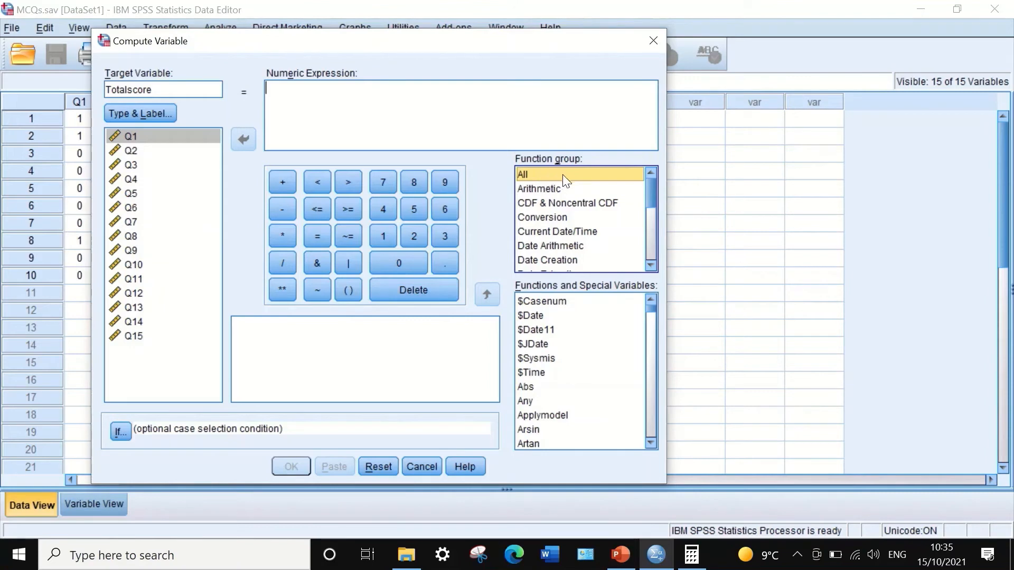
drag(649, 191, 635, 230)
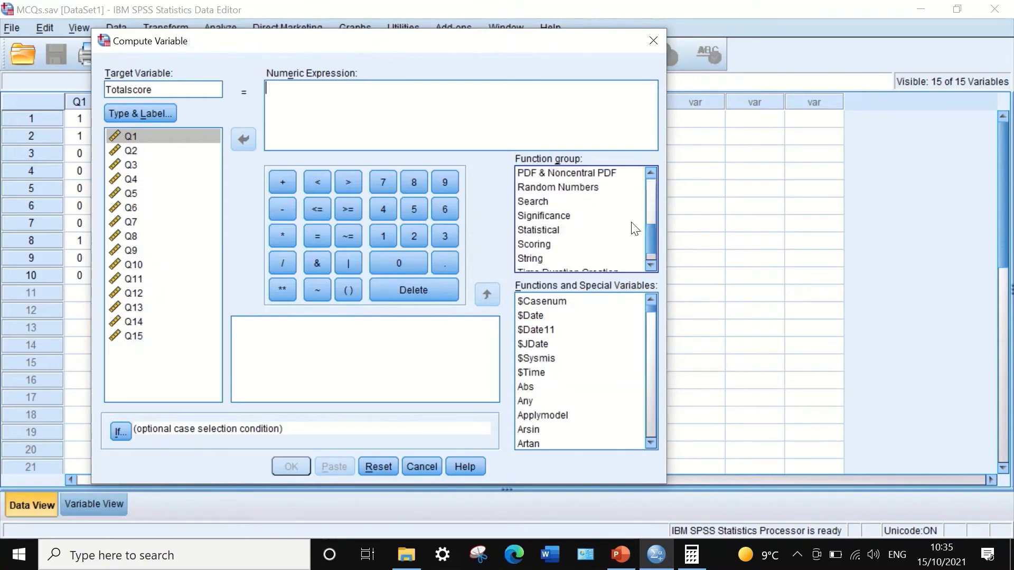
click(547, 228)
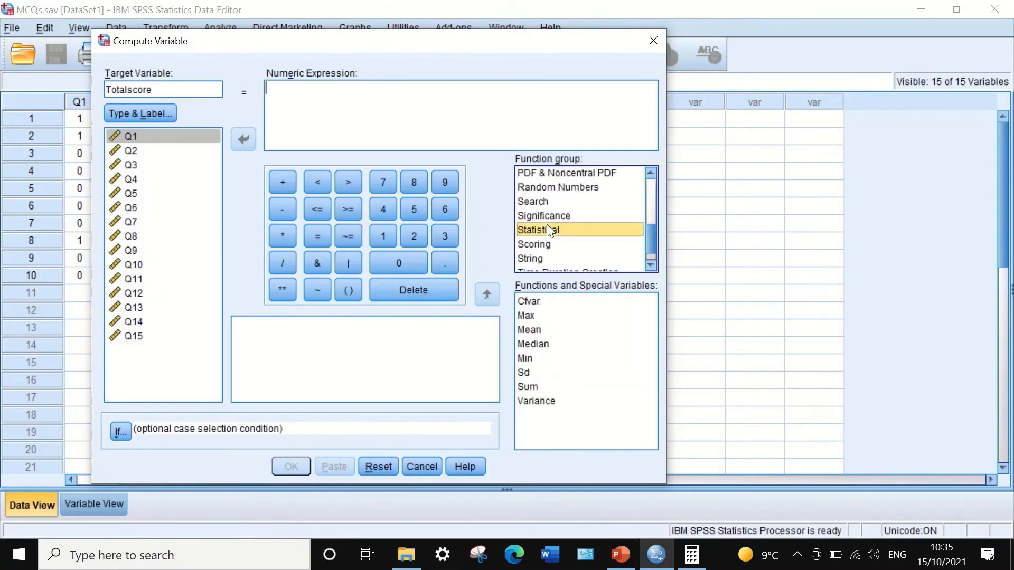
click(534, 386)
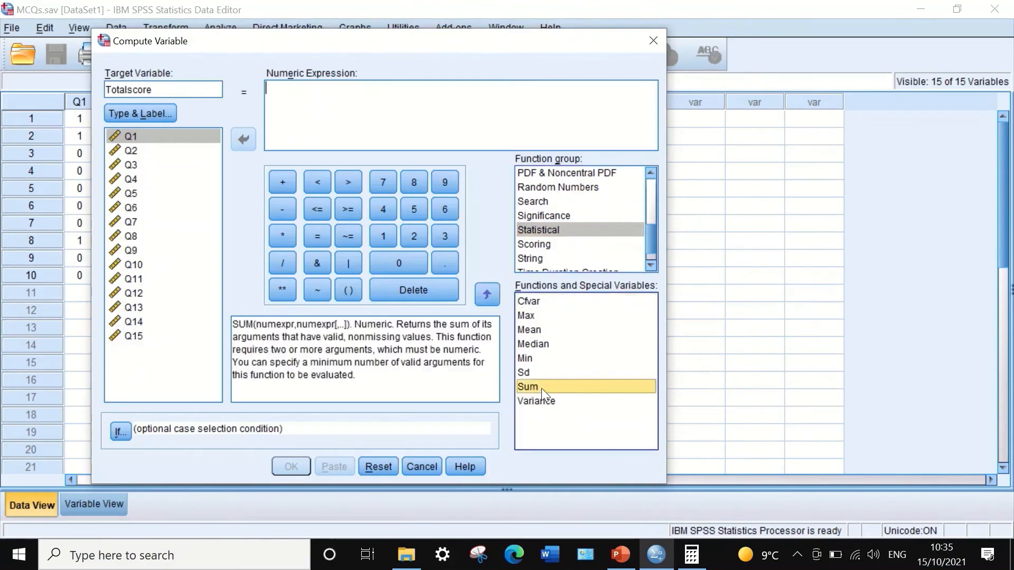
drag(583, 381, 325, 106)
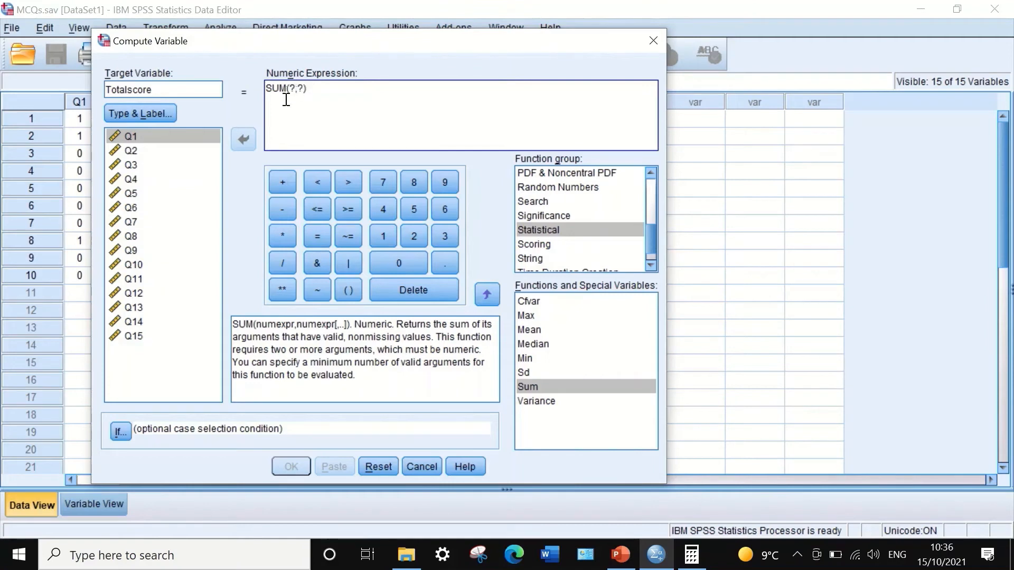
- Replace the two placeholder arguments of the SUM function with the variables Q1 and Q2
click(188, 135)
click(242, 139)
key(BackSpace)
key(BackSpace)
double_click(292, 88)
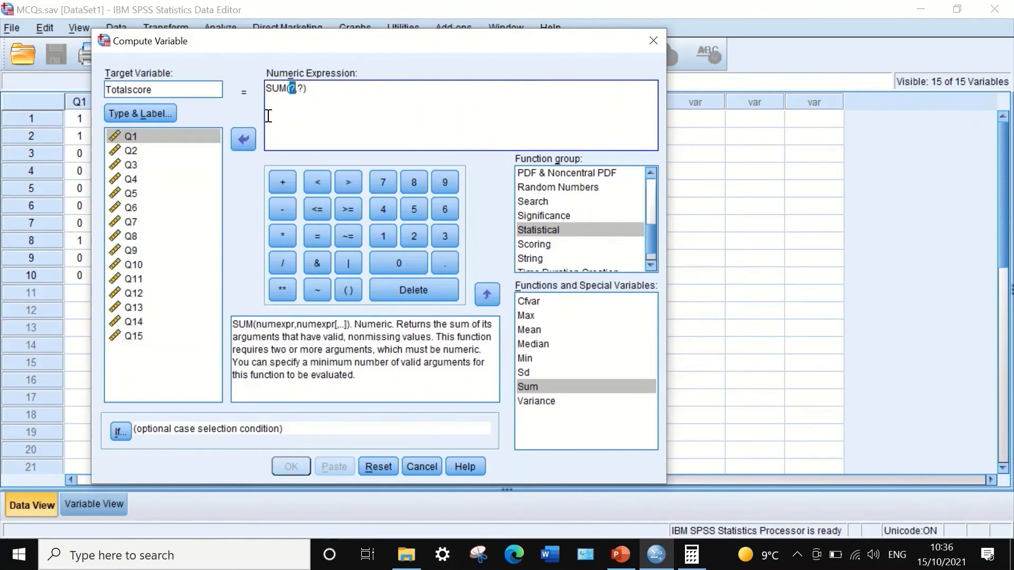
click(242, 145)
click(185, 136)
click(243, 140)
double_click(309, 88)
click(138, 150)
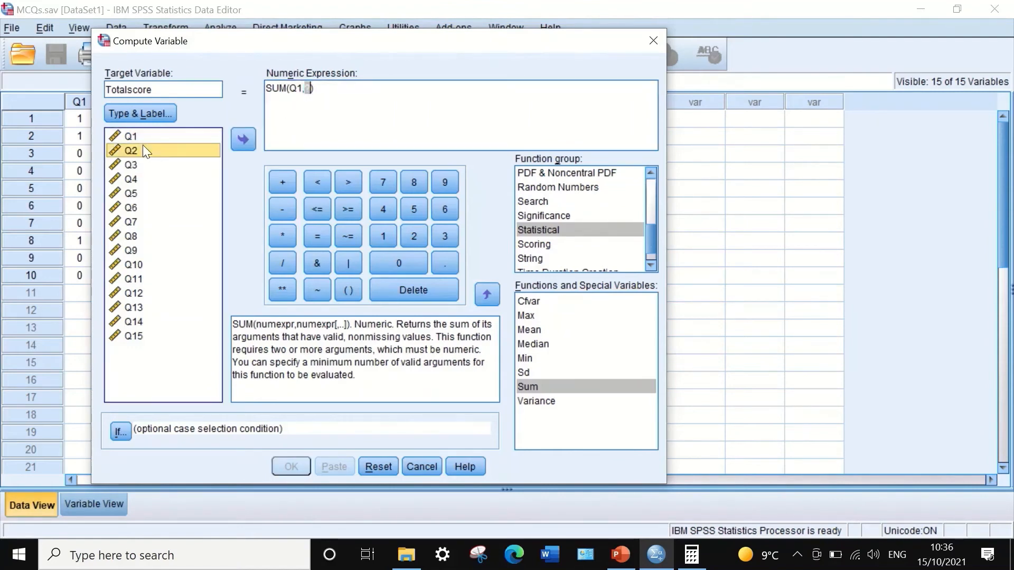
click(243, 135)
- Add the variables Q3 through Q12 as further arguments of the SUM expression
text(,)
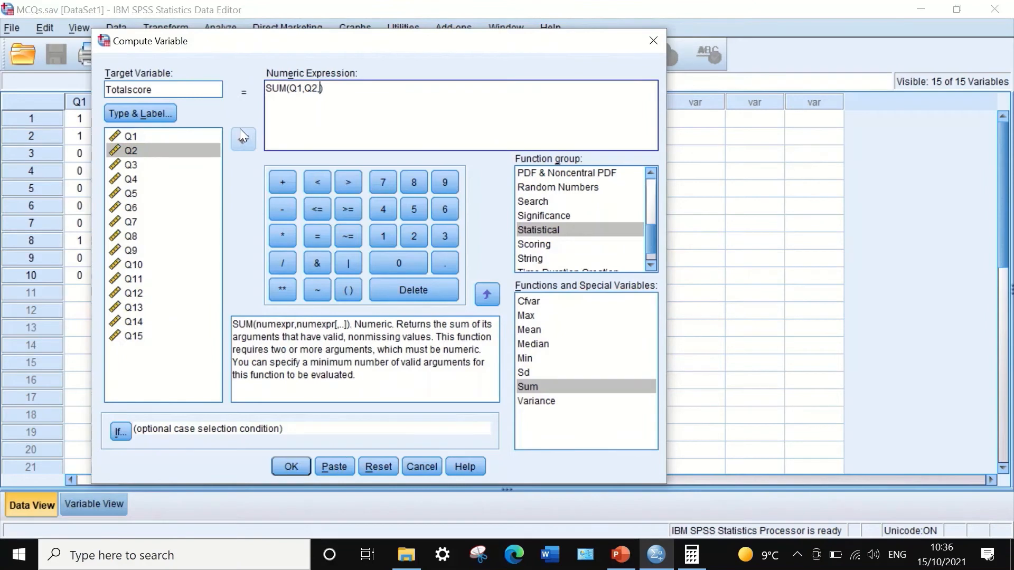
click(144, 165)
click(242, 140)
text(,)
click(158, 180)
click(243, 141)
text(,Q4,)
click(153, 194)
click(243, 139)
text(,Q4,Q5,)
click(128, 208)
click(236, 141)
text(,Q5,Q6,)
click(131, 221)
click(232, 139)
text(,Q6,Q7,)
click(134, 237)
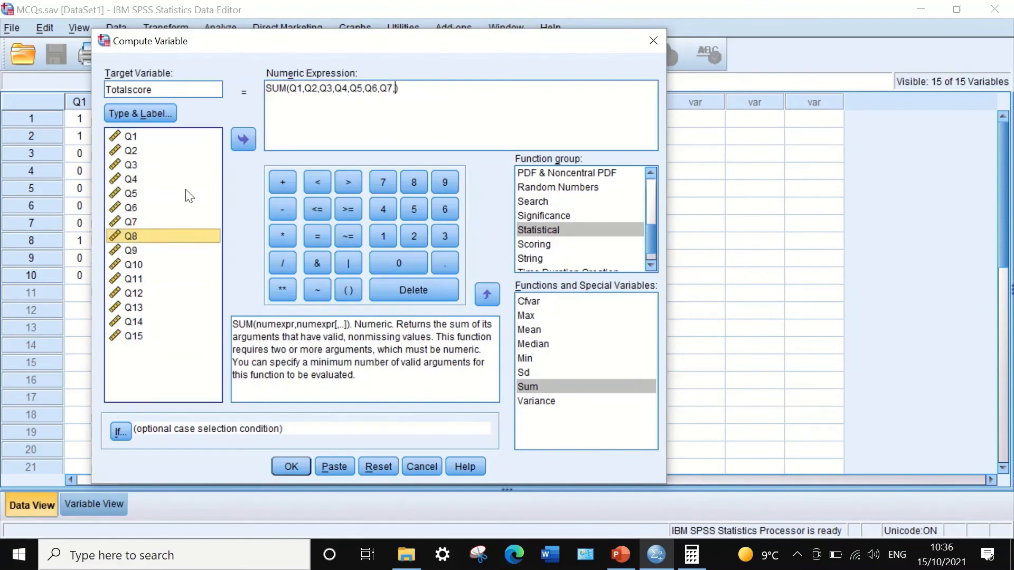
click(242, 139)
text(,)
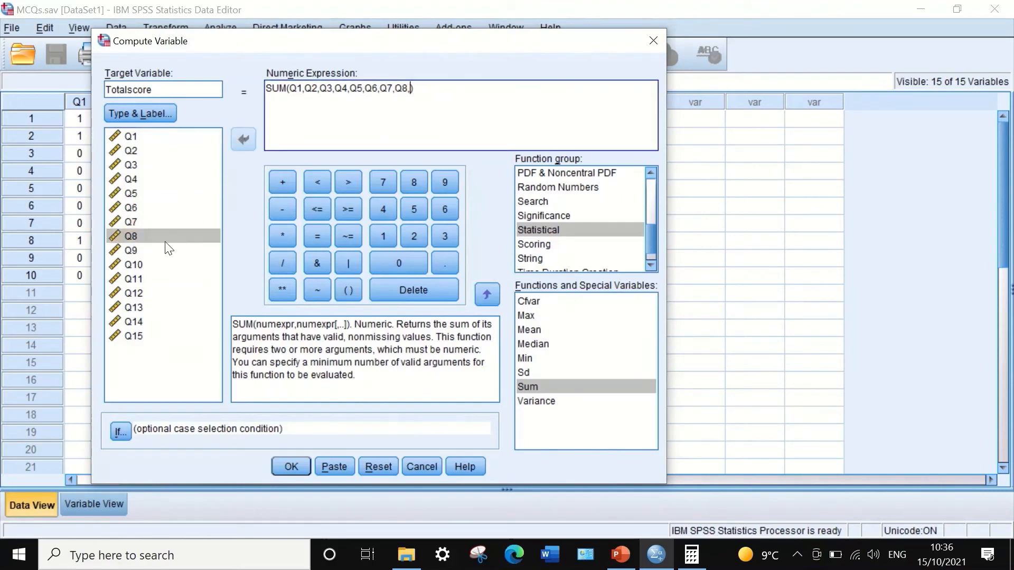
click(130, 249)
click(243, 139)
text(,)
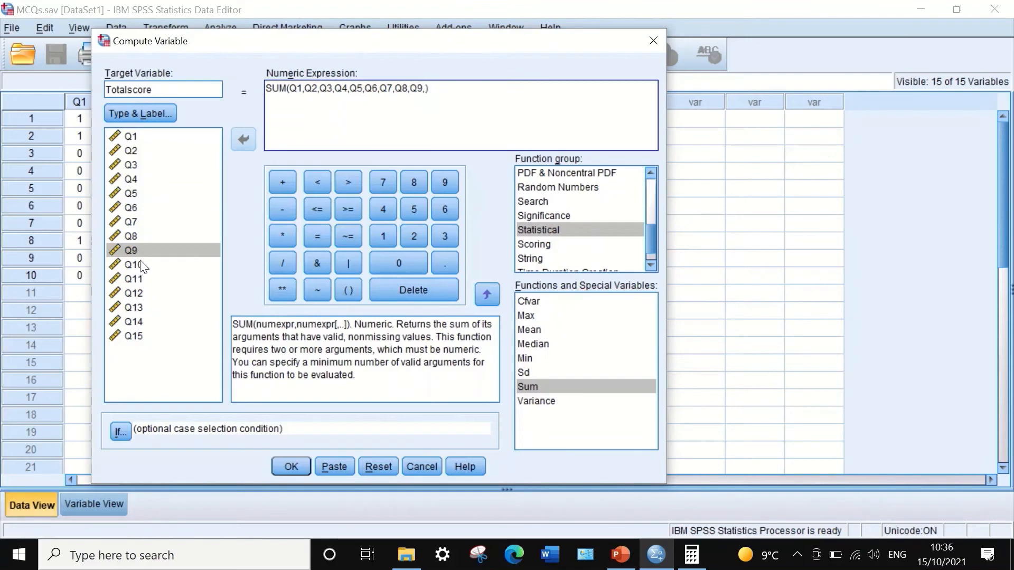
click(140, 265)
click(242, 140)
text(,)
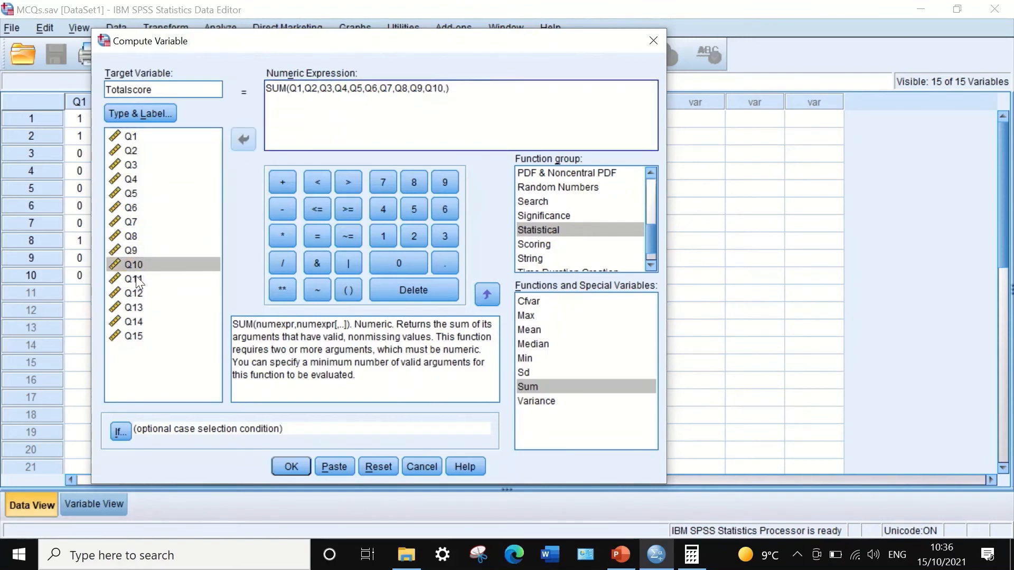
click(135, 278)
click(242, 139)
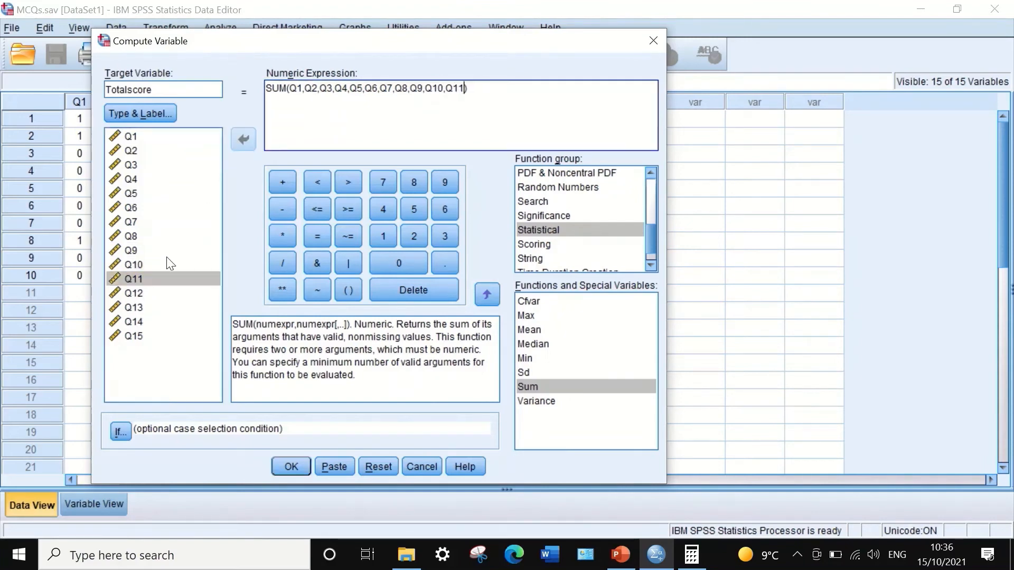
click(128, 290)
click(243, 139)
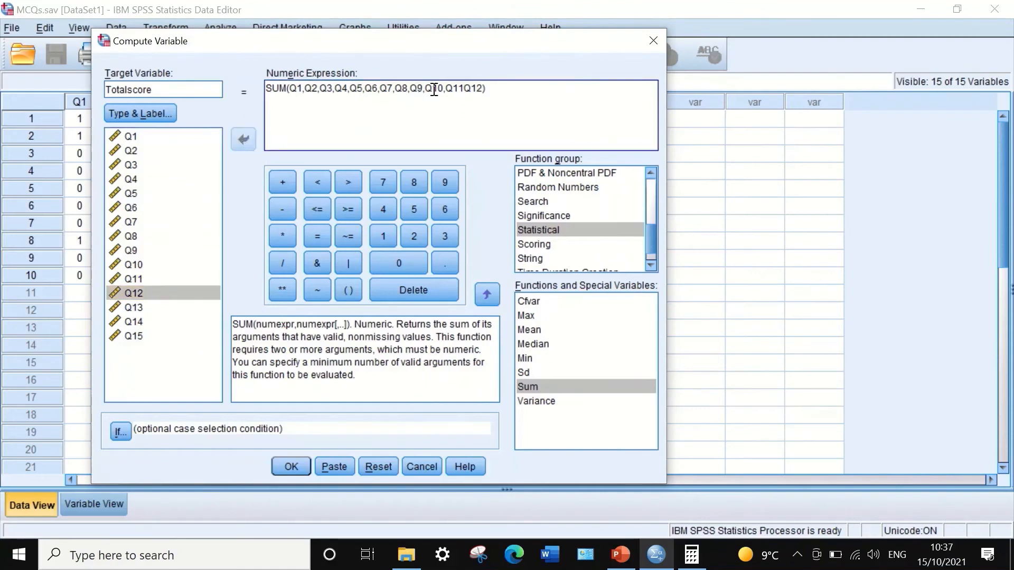
- Insert the missing comma between Q11 and Q12 in the SUM expression and add another comma after Q12
click(465, 89)
text(,)
click(484, 88)
text(,)
- Complete the SUM expression with the variables Q13, Q14 and Q15
click(132, 308)
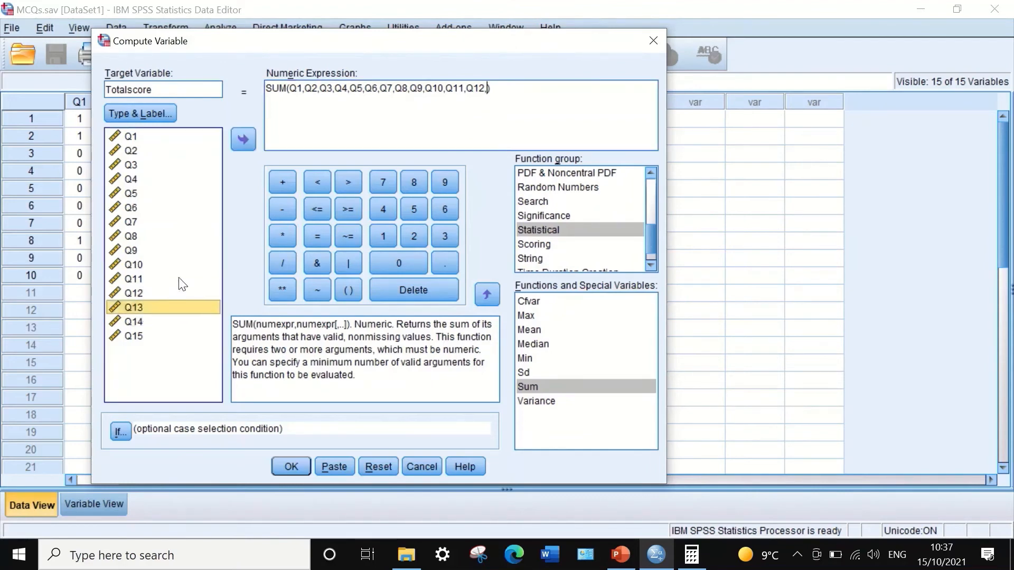
click(246, 135)
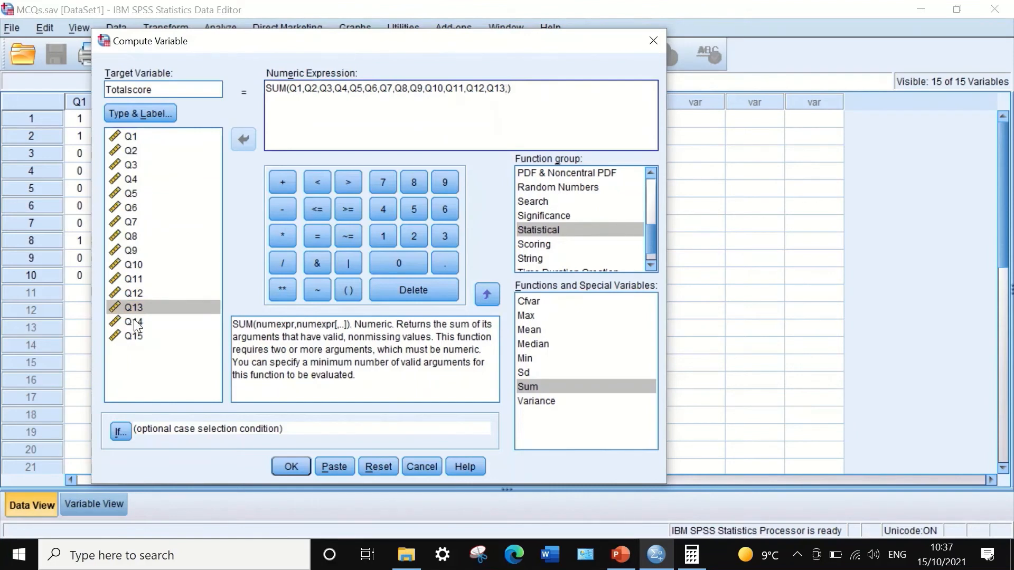
click(134, 320)
click(243, 141)
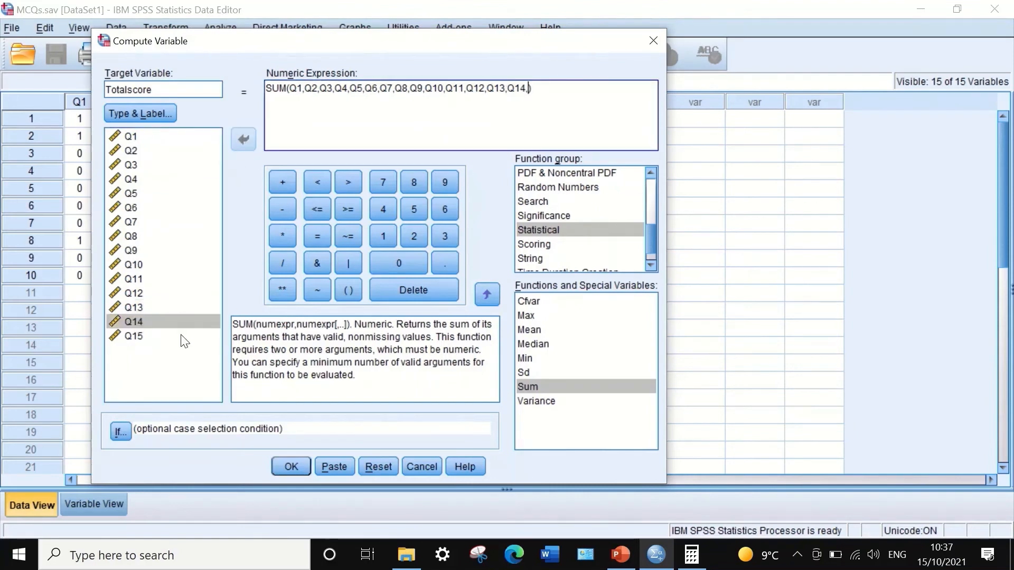
click(139, 338)
click(246, 138)
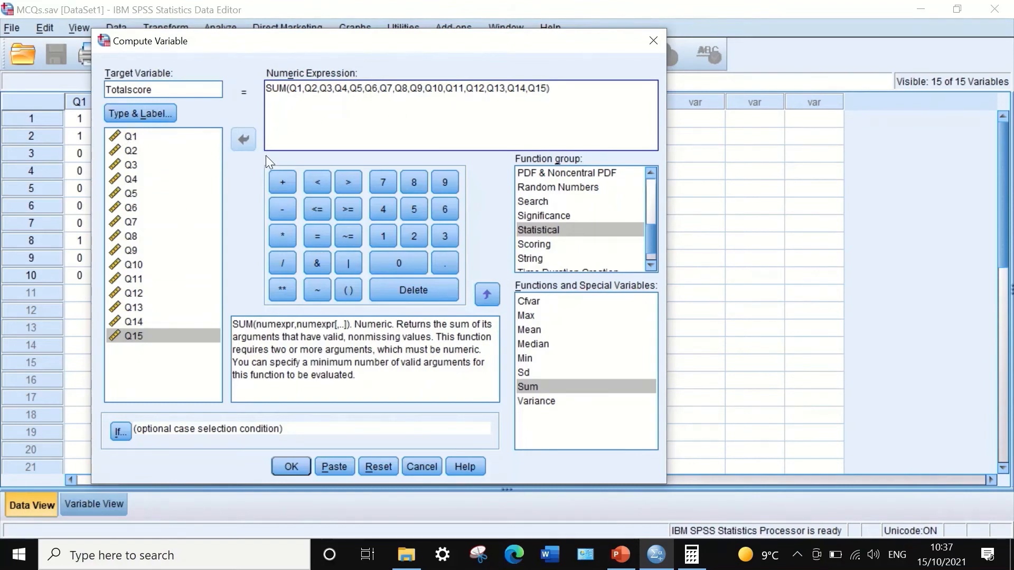
- Run the Totalscore computation, minimize the output window, and narrow the Totalscore column in the data sheet
click(289, 467)
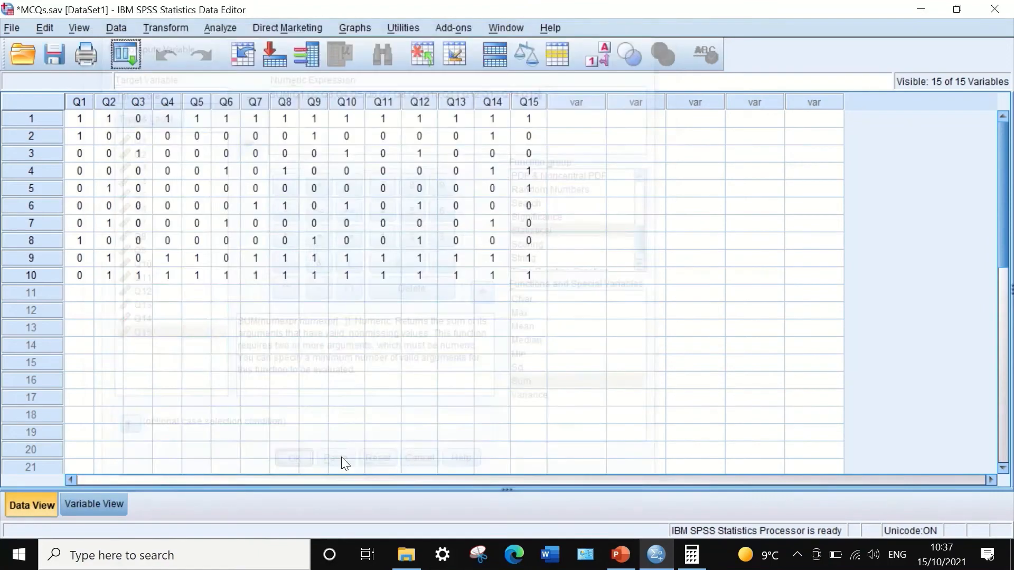
click(919, 14)
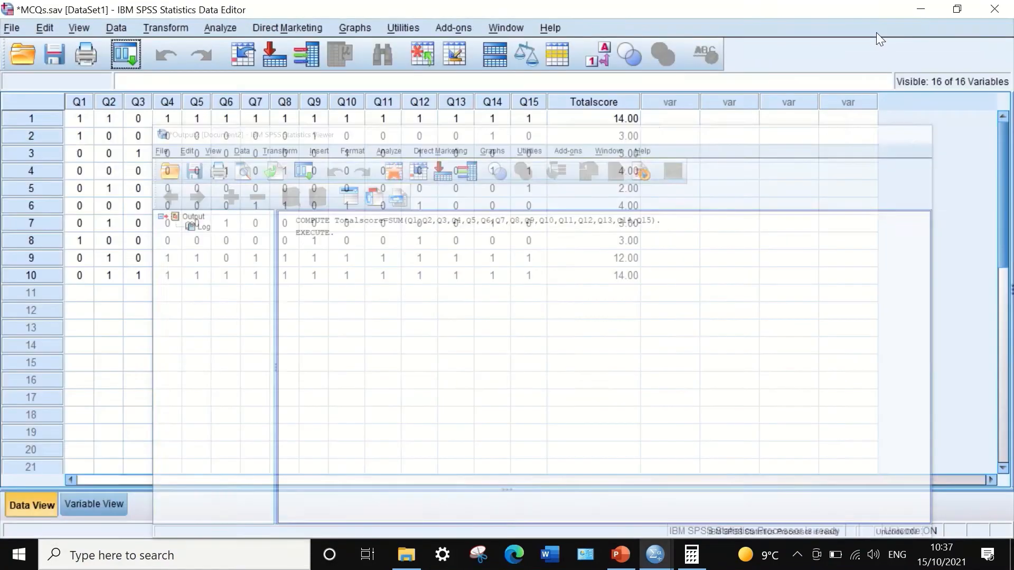
drag(639, 103, 597, 102)
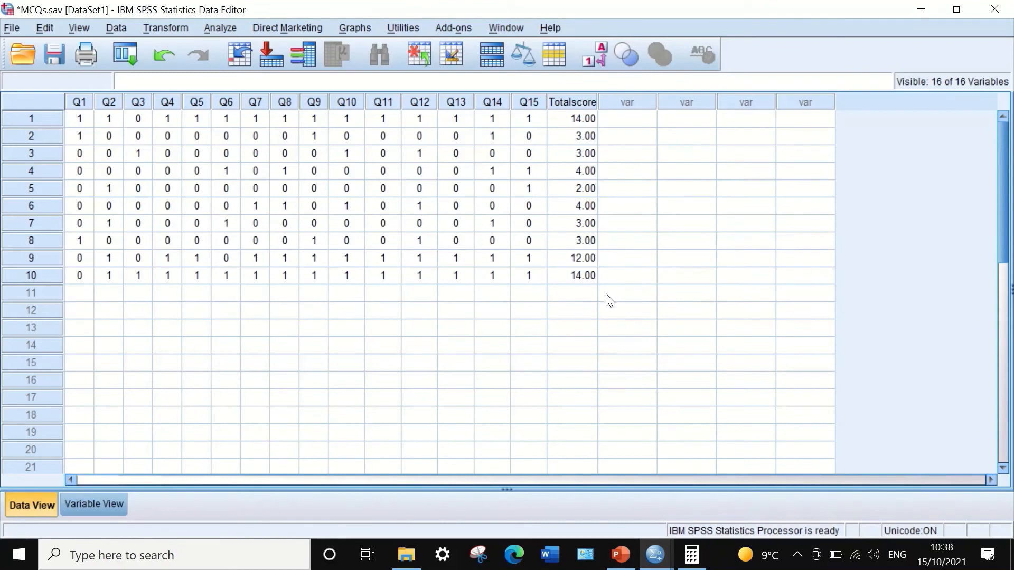
click(217, 29)
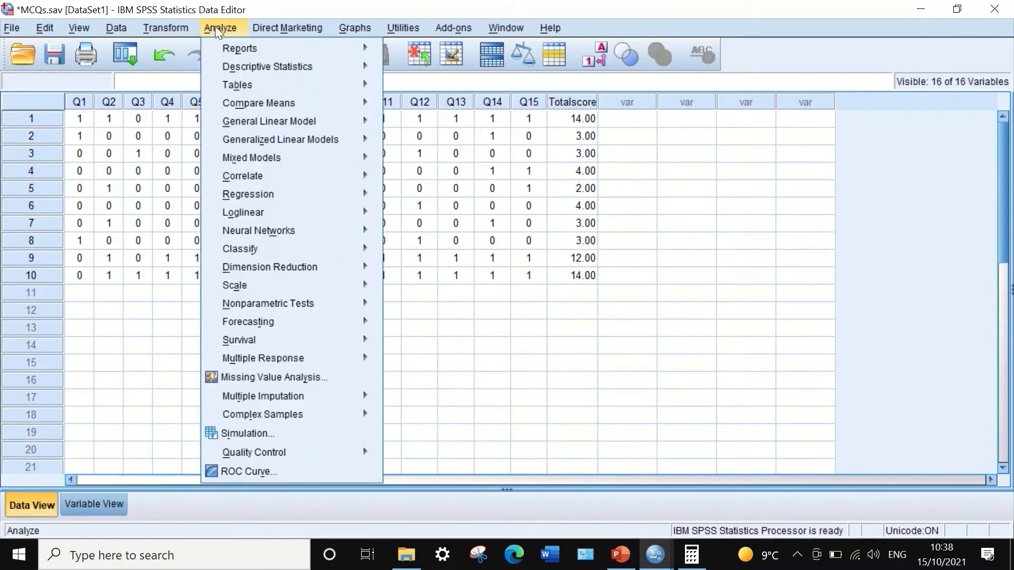
mouse_move(216, 70)
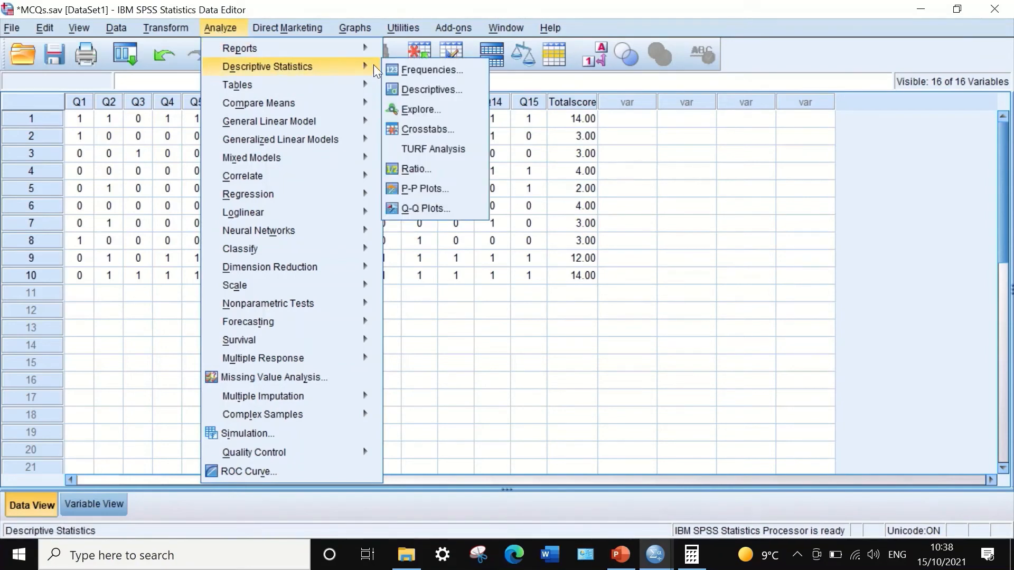
click(407, 69)
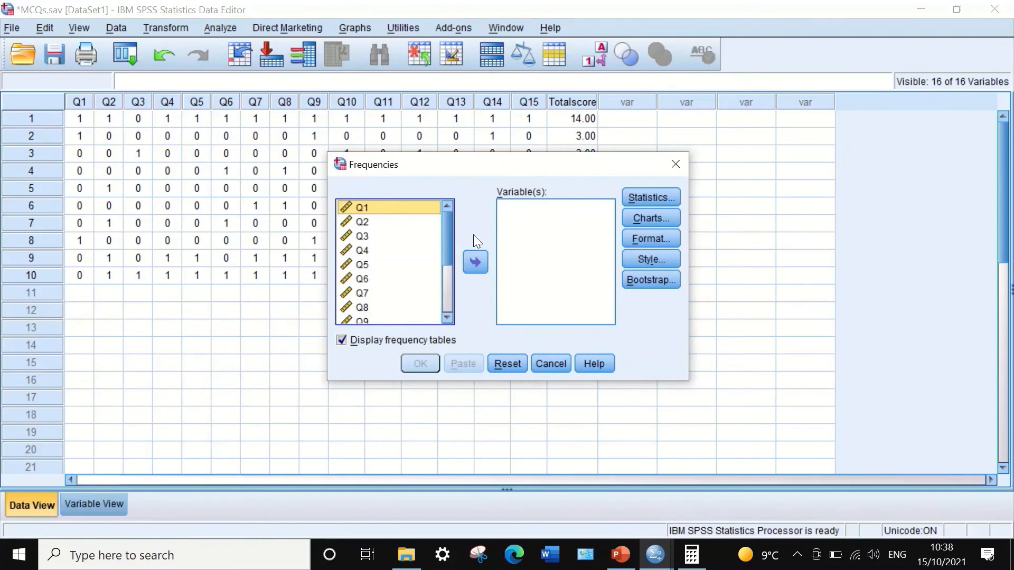
drag(445, 217, 454, 275)
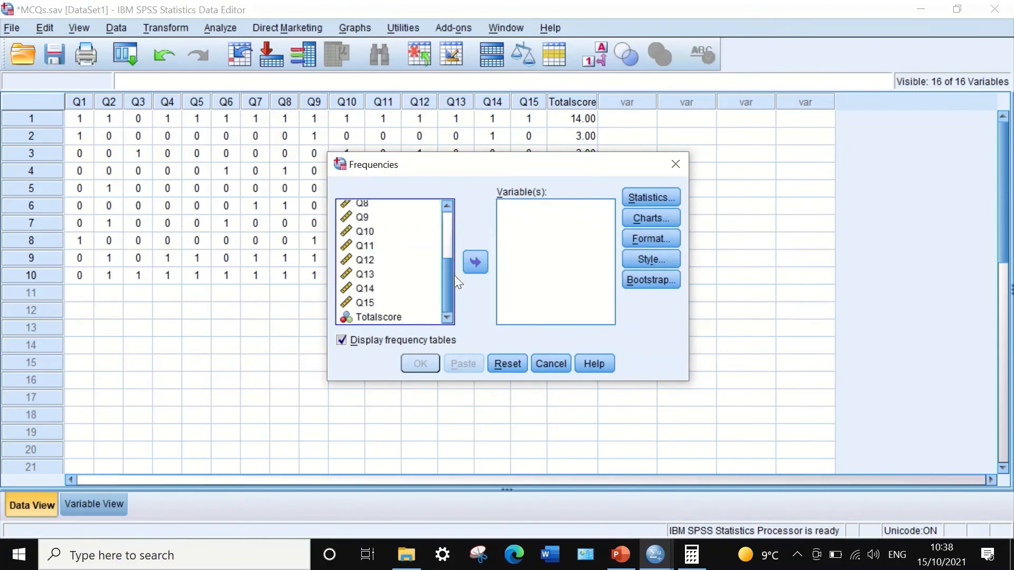
click(375, 317)
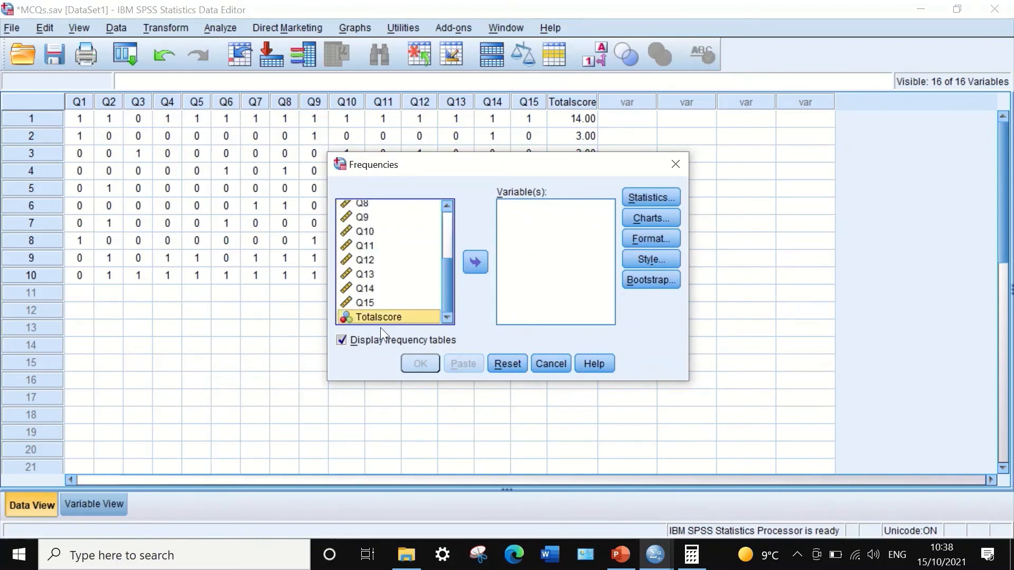
click(547, 364)
- Set the measurement level of the Totalscore variable to Scale in the variable definitions
click(95, 506)
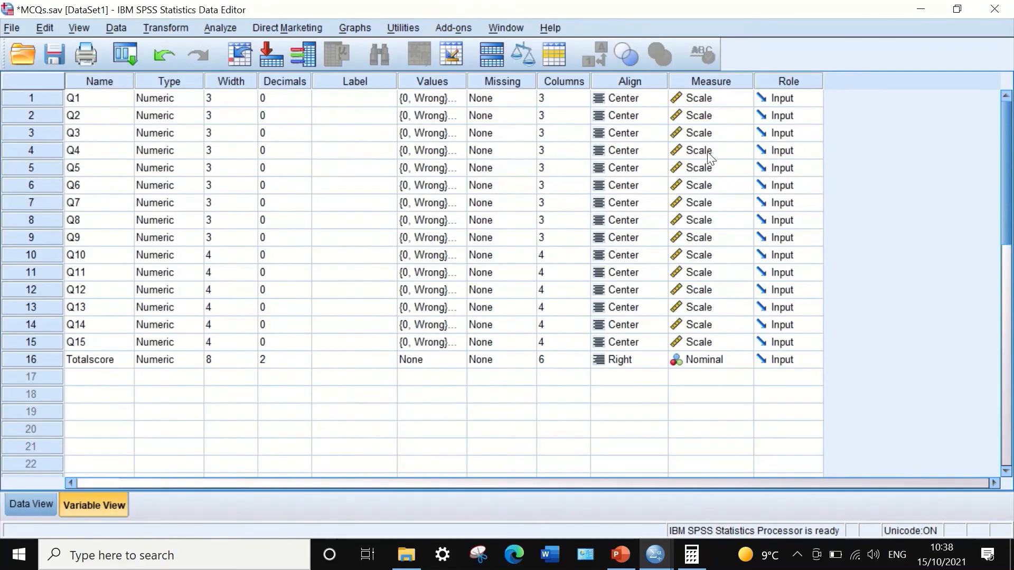
click(737, 360)
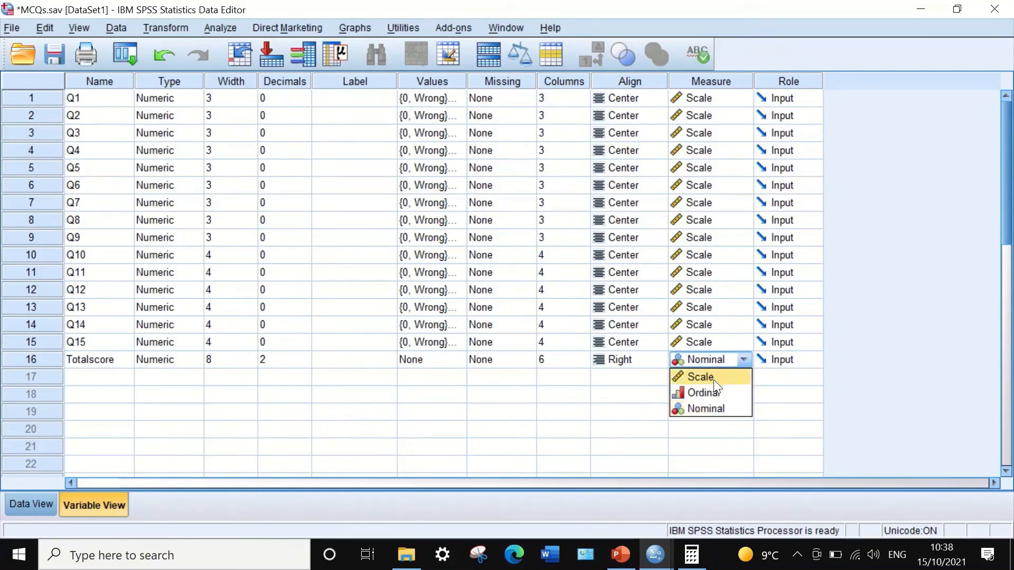
click(714, 378)
click(364, 401)
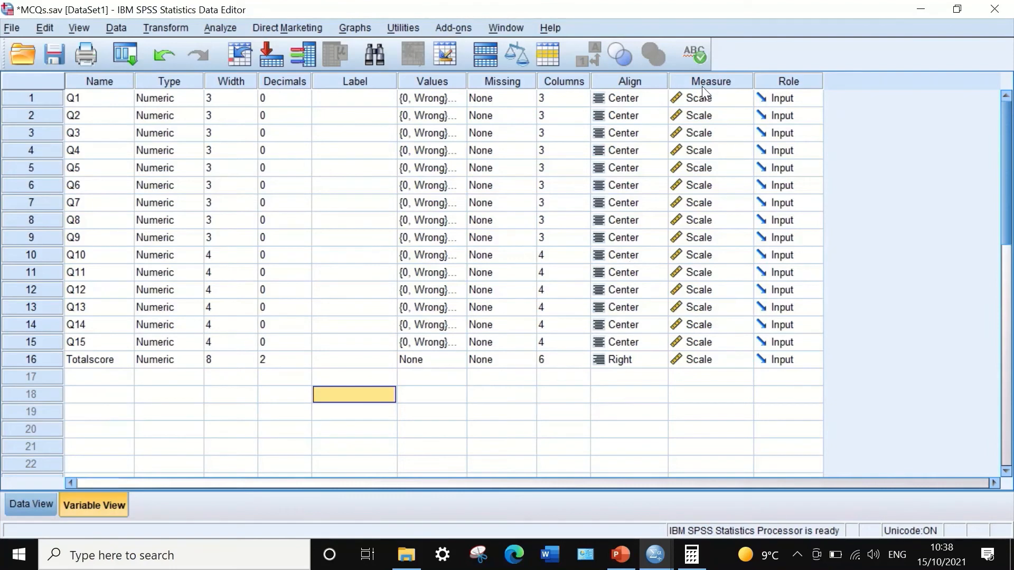
- Return to the data sheet and set up a Frequencies analysis with Totalscore as the variable
click(34, 502)
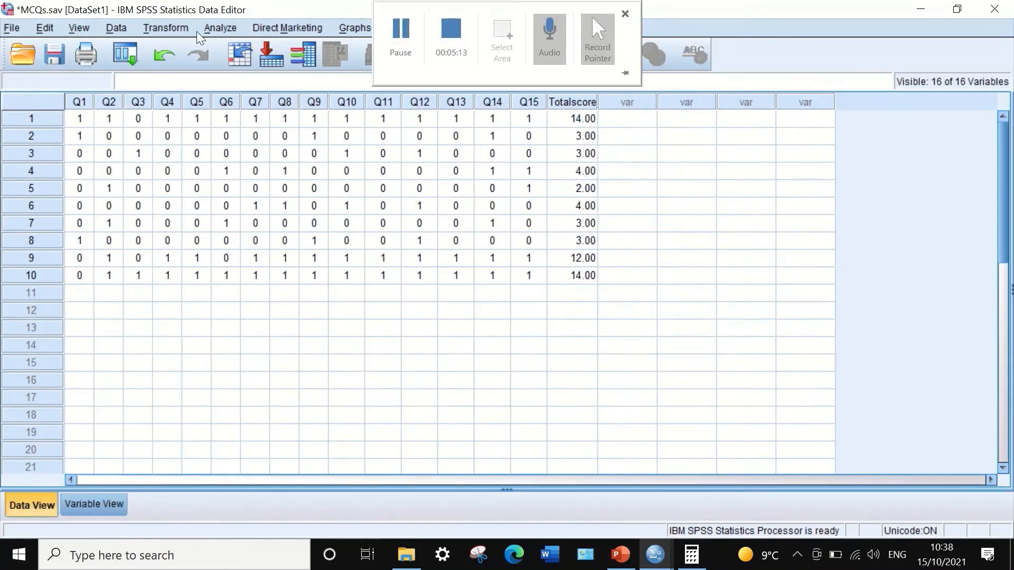
click(220, 28)
mouse_move(252, 65)
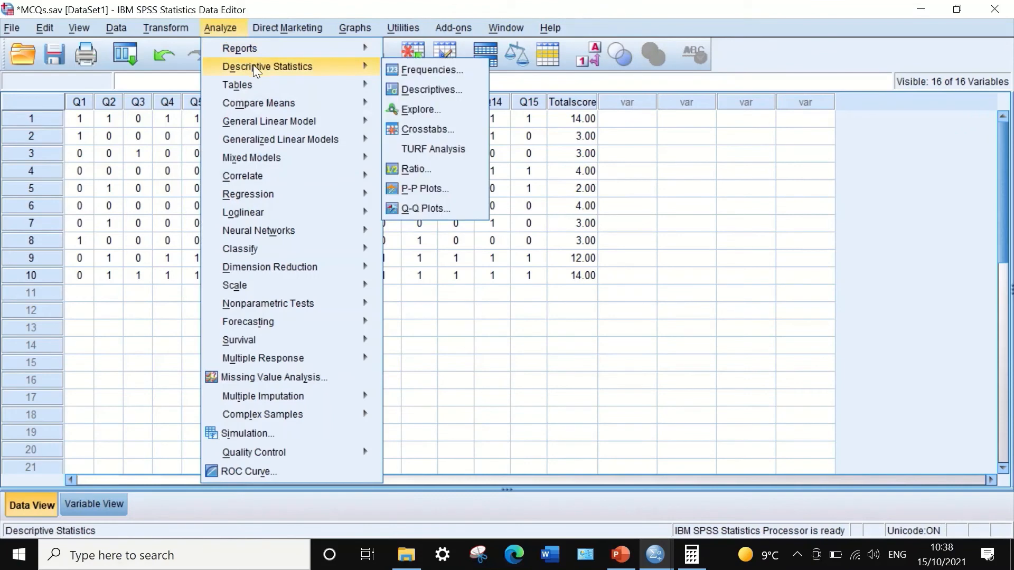
click(430, 69)
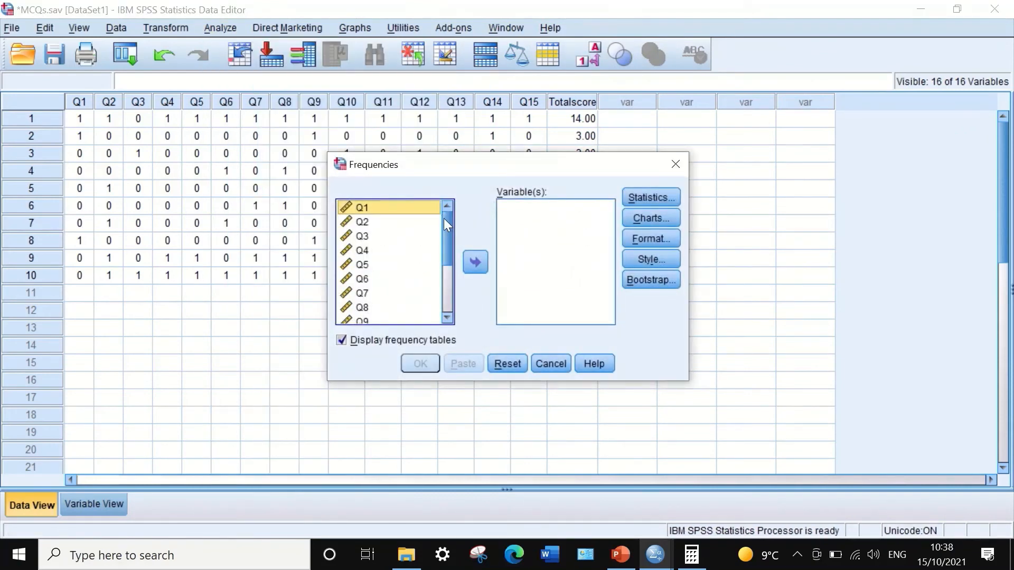
scroll(381, 317, down, 3)
click(478, 261)
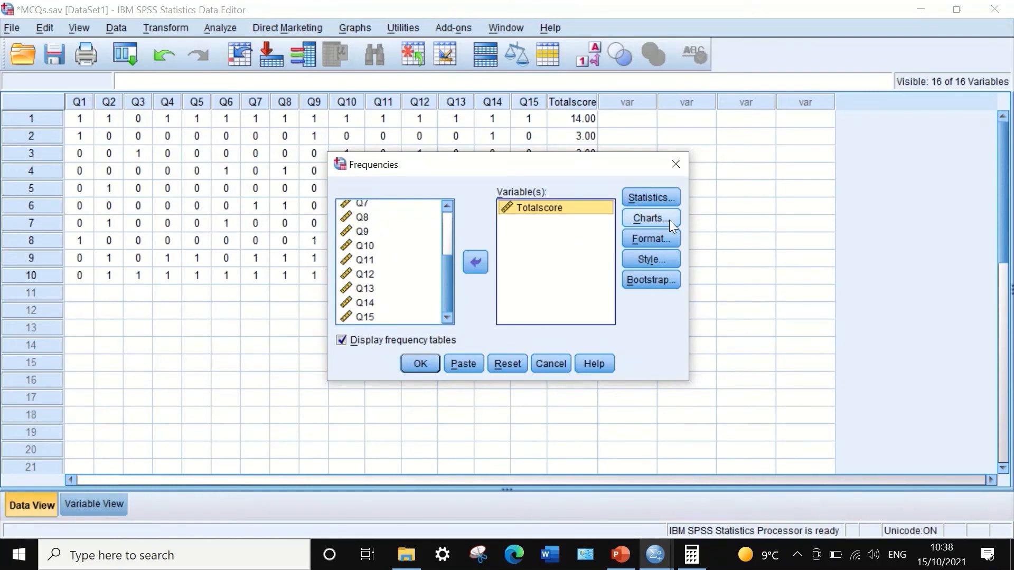
- Request the mean and variance for Totalscore and run the Frequencies analysis
click(639, 197)
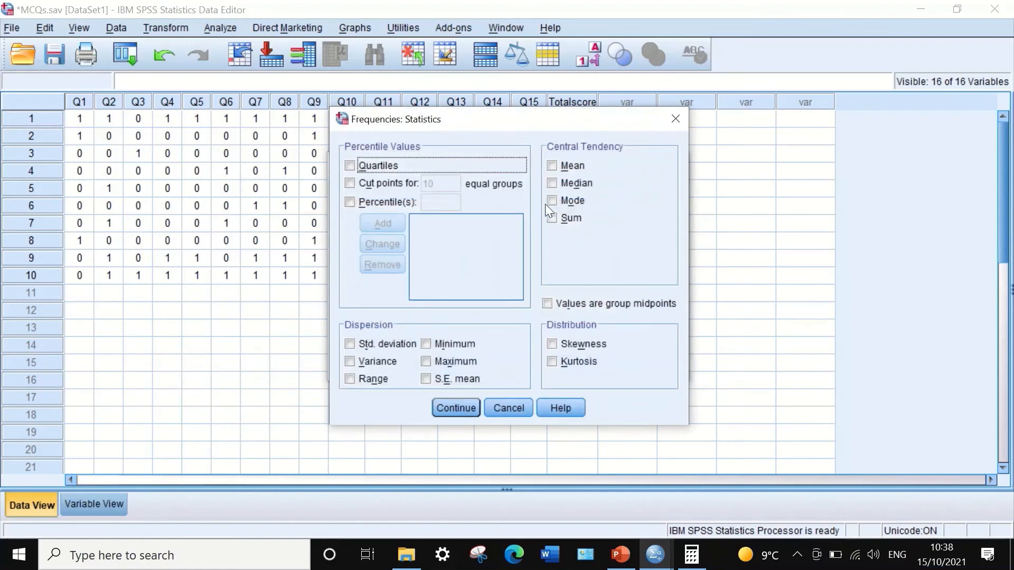
drag(564, 117, 525, 122)
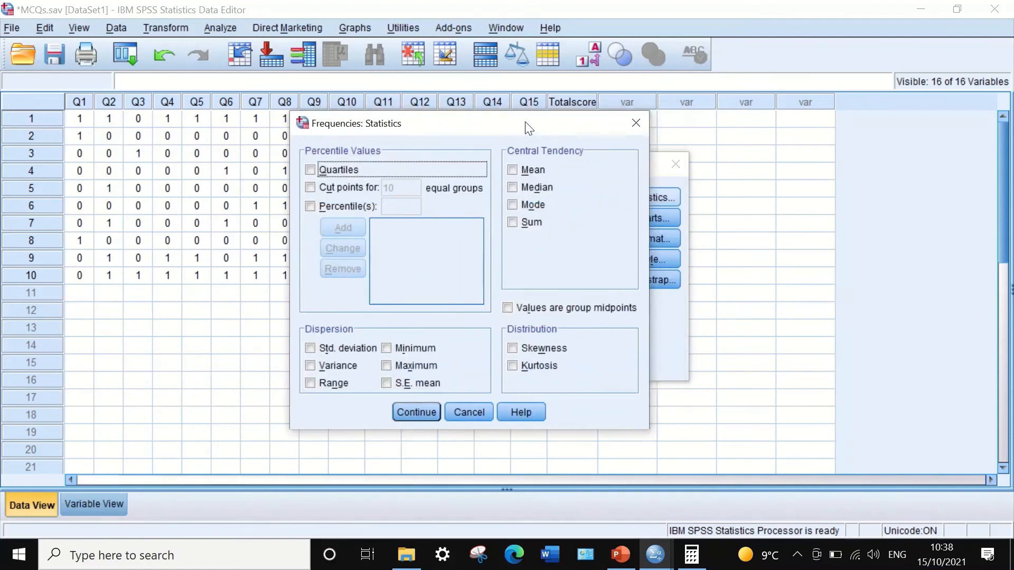
click(508, 169)
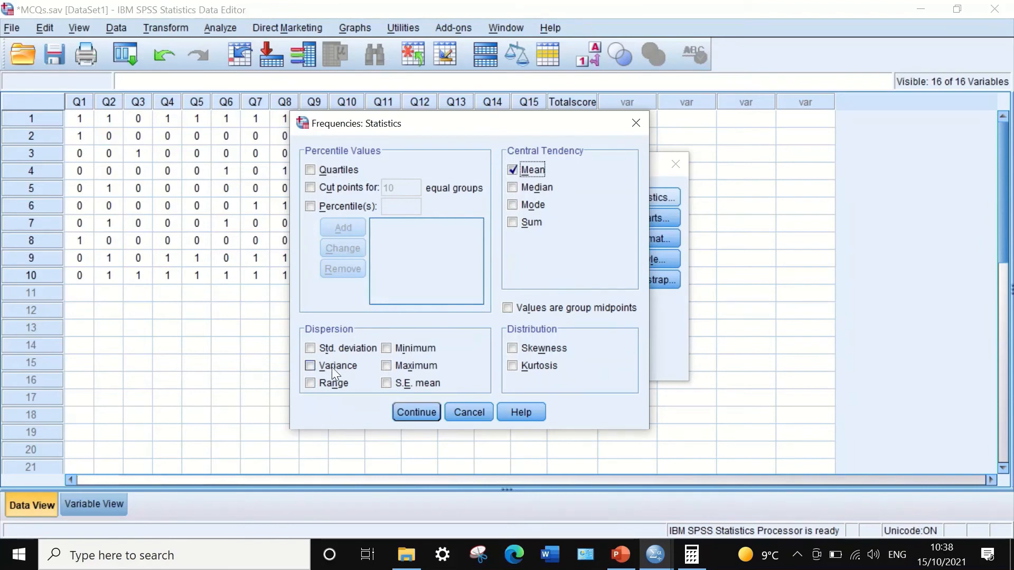
click(313, 364)
click(415, 412)
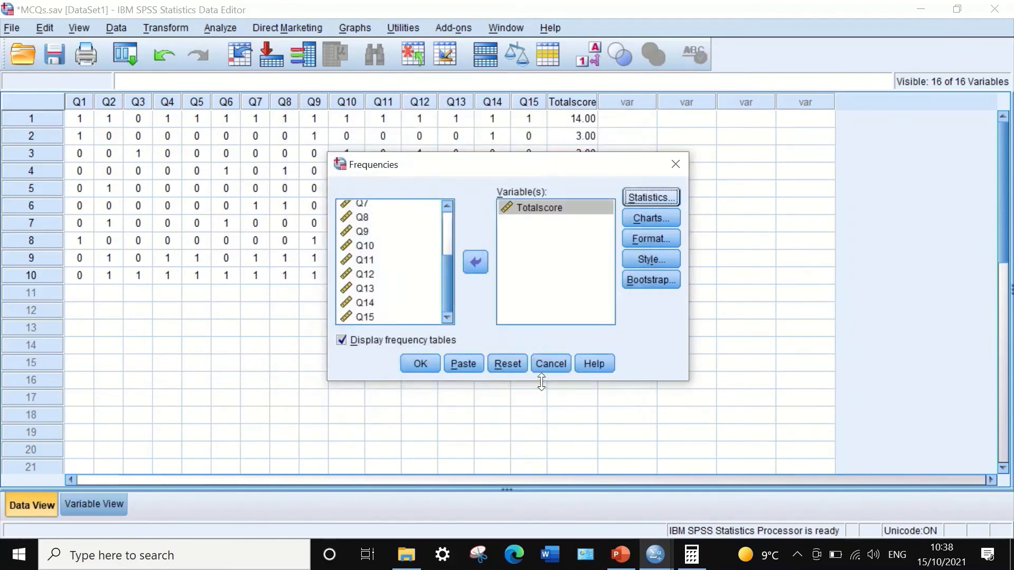
click(416, 363)
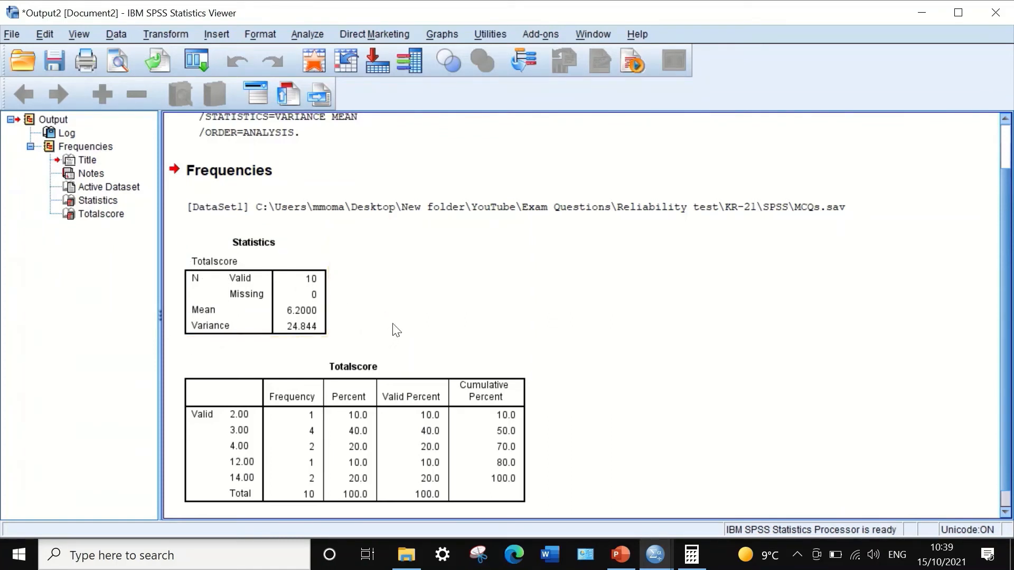
- Switch to the PowerPoint presentation and open slide 86 with the KR-21 formulas
click(620, 554)
click(75, 257)
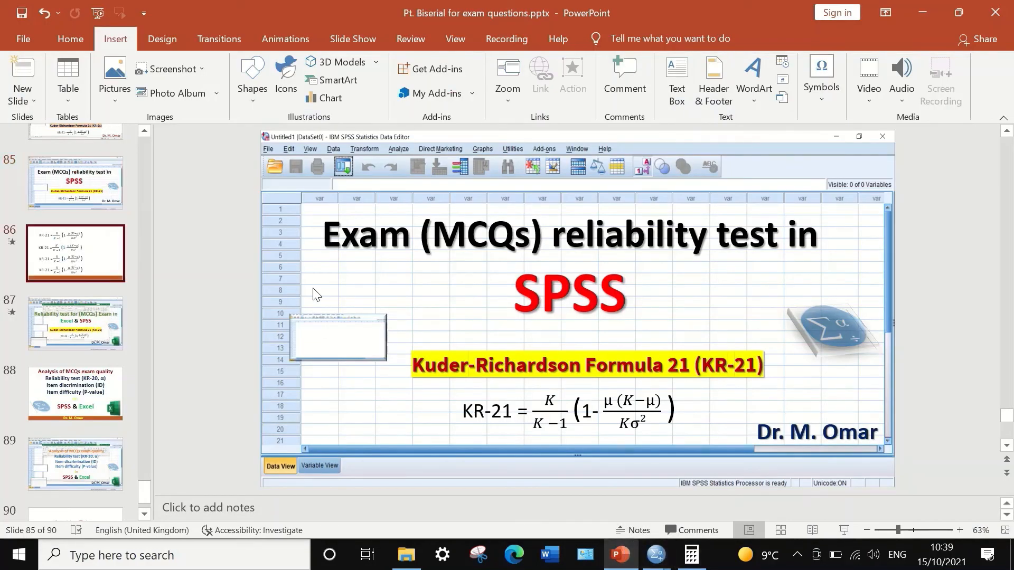